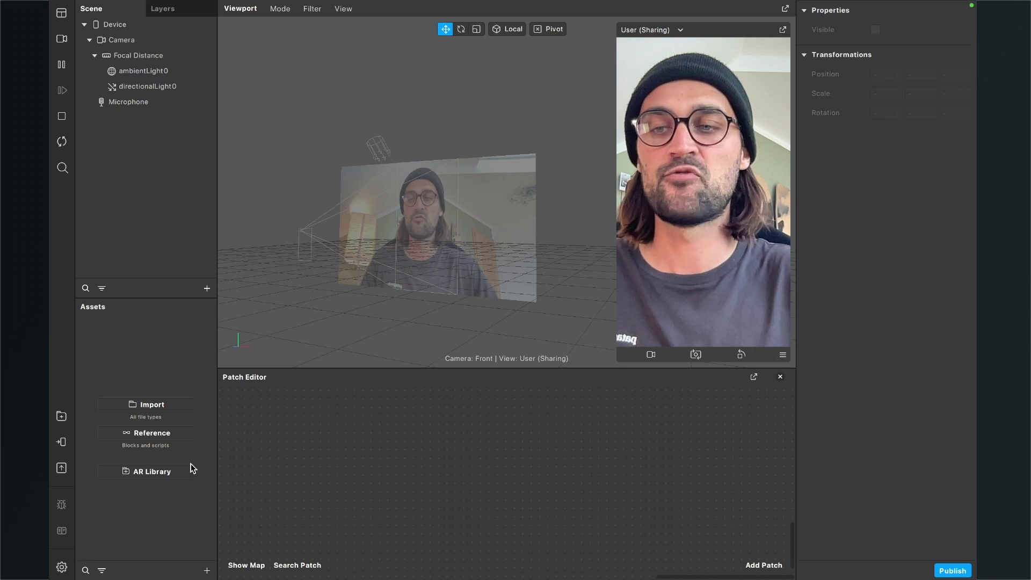
# Import the free fox model "3December 2020 Day 17: #Animal" from the AR Library's Animals collection of 3D objects.
pyautogui.click(62, 418)
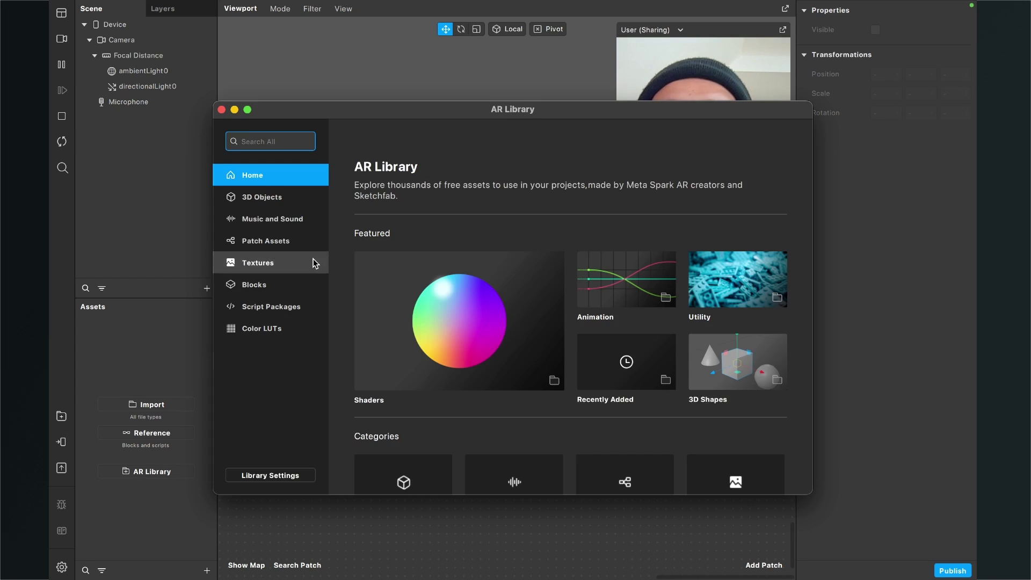
pyautogui.click(275, 202)
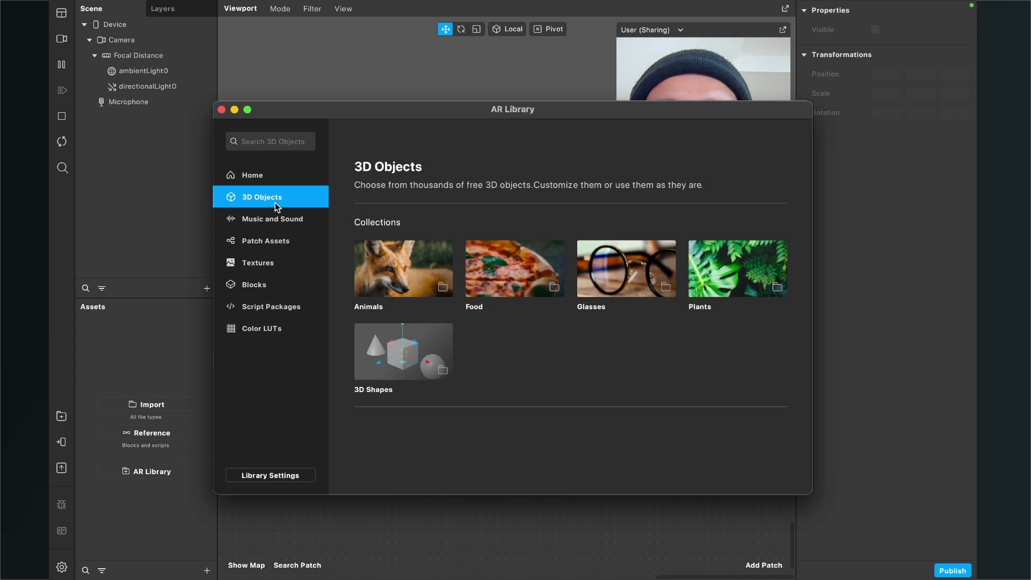
pyautogui.click(403, 275)
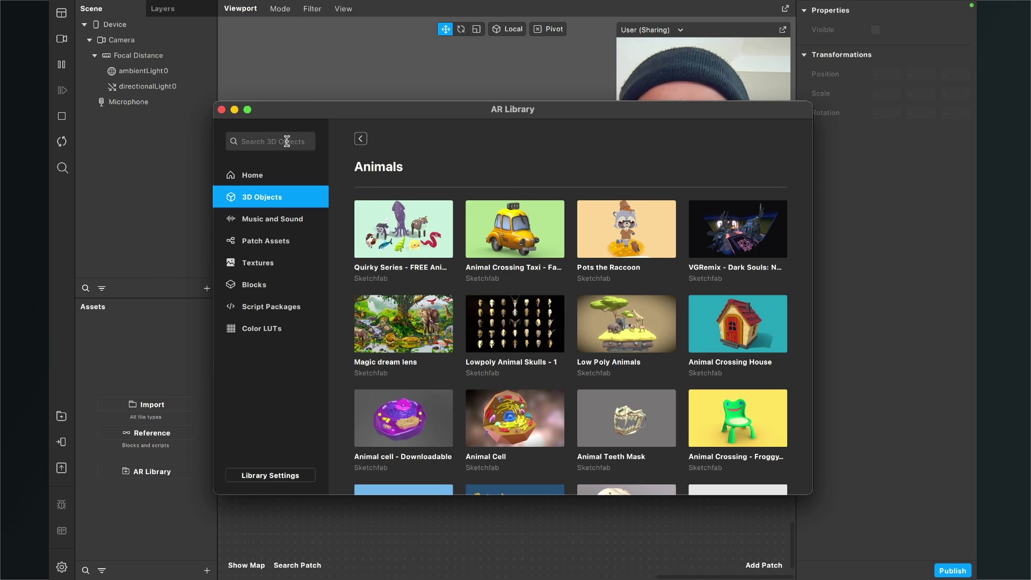
pyautogui.scroll(-6, 581, 335)
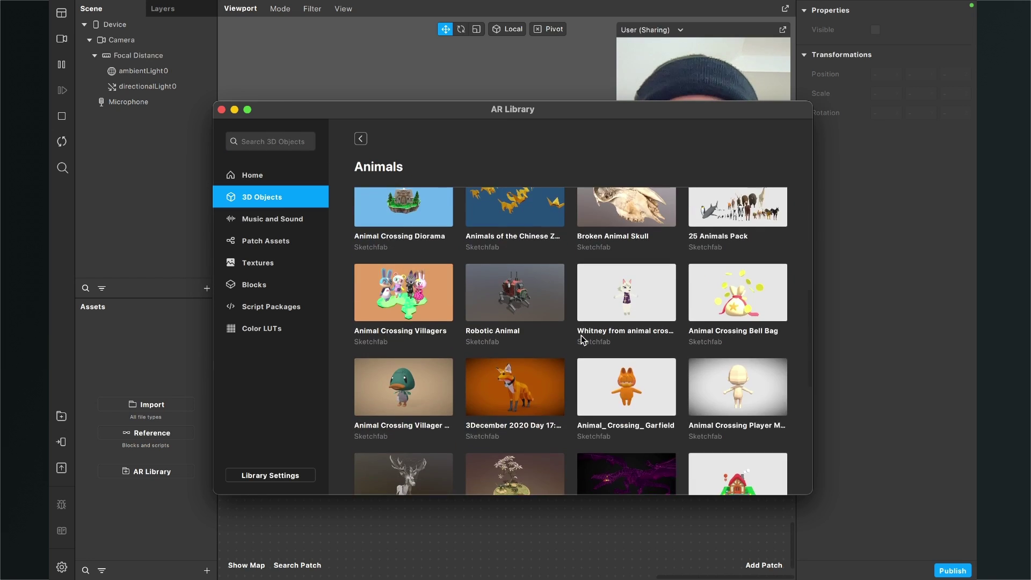
pyautogui.click(549, 373)
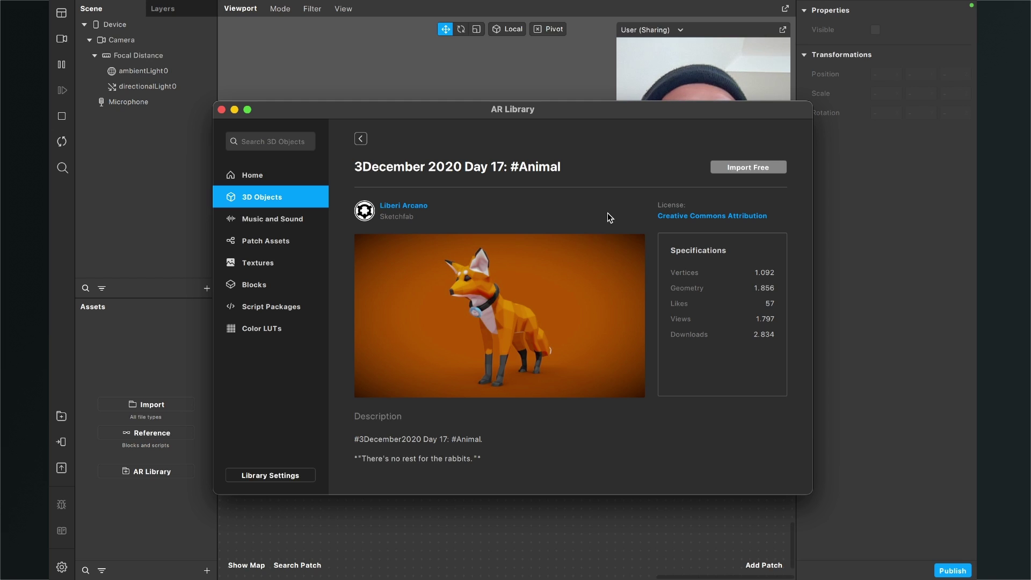
pyautogui.click(747, 168)
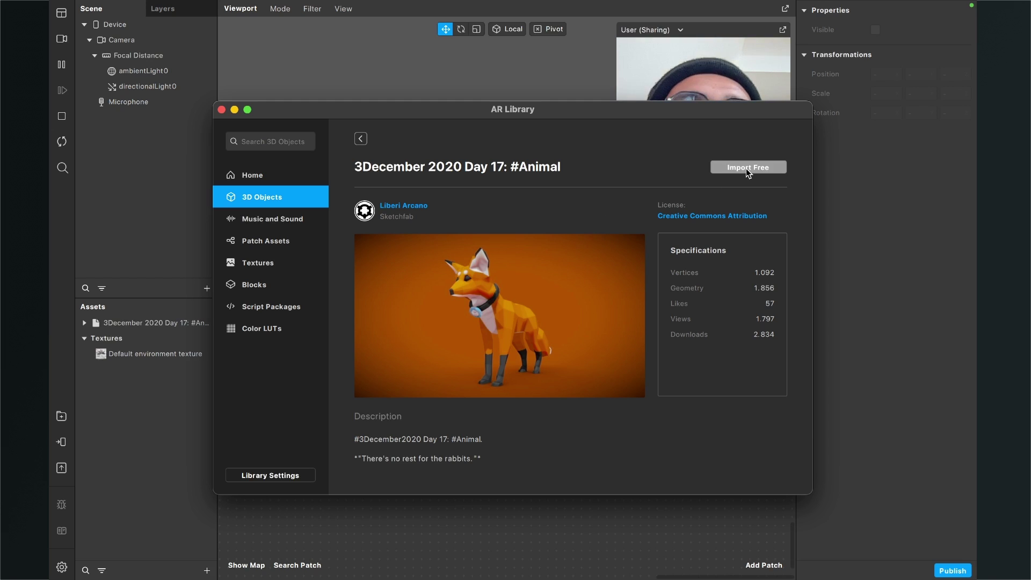
pyautogui.click(221, 110)
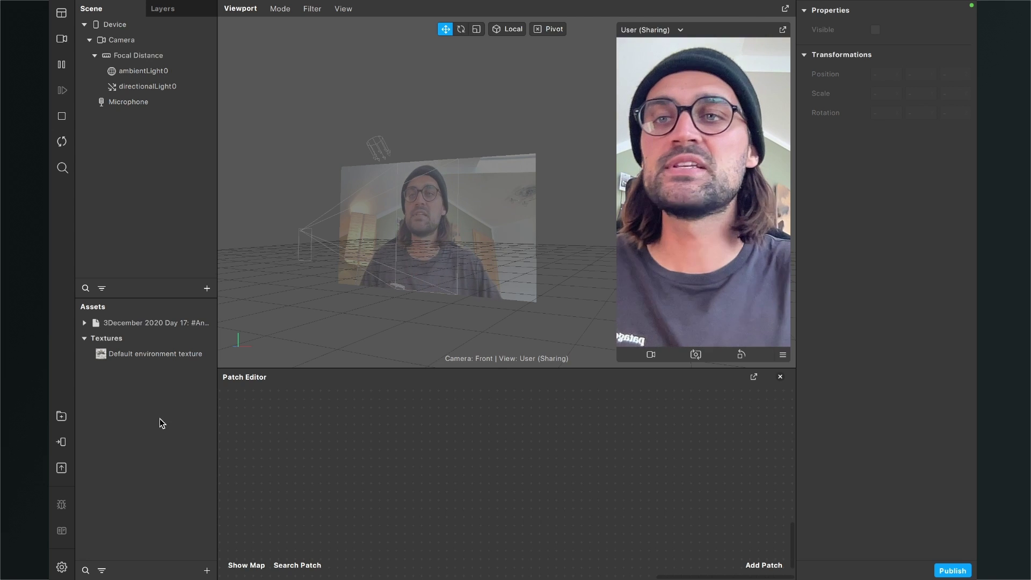
# Insert a Plane Tracker into the scene.
pyautogui.click(207, 288)
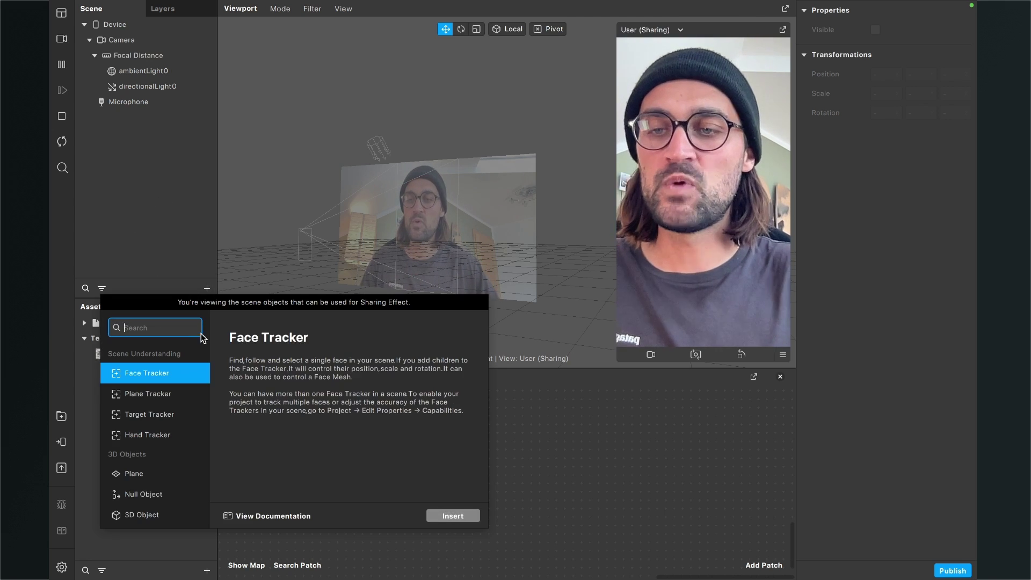
pyautogui.click(163, 394)
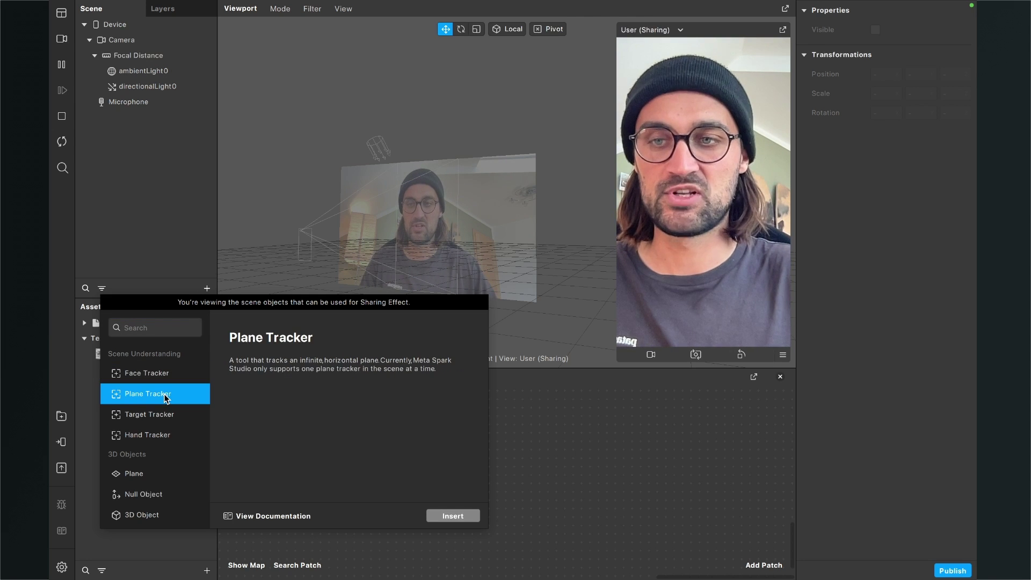
pyautogui.click(446, 515)
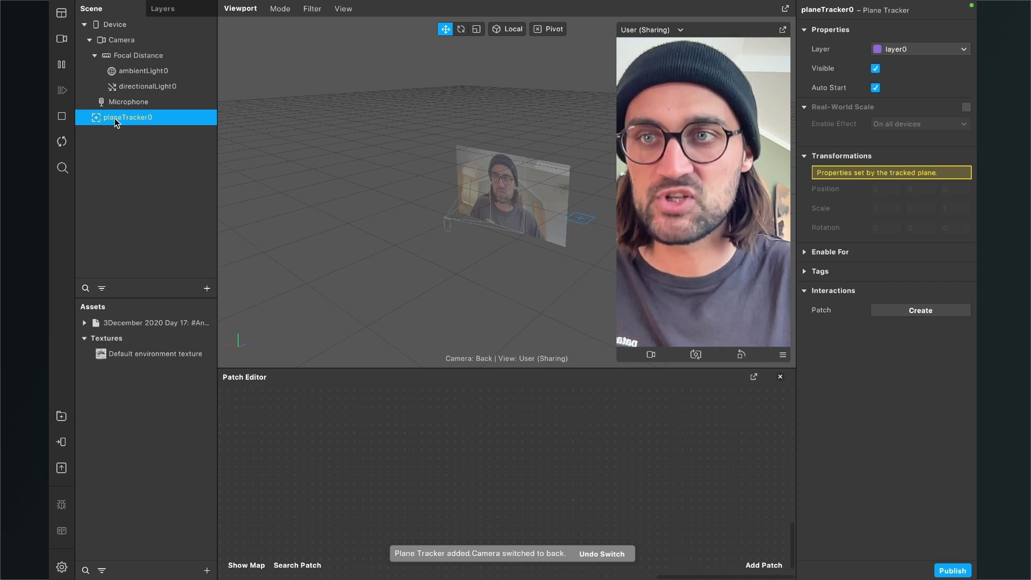
# Place the imported fox model in the scene as a child of planeTracker0.
pyautogui.moveTo(443, 207)
pyautogui.mouseDown()
pyautogui.moveTo(415, 271)
pyautogui.moveTo(378, 283)
pyautogui.mouseUp()
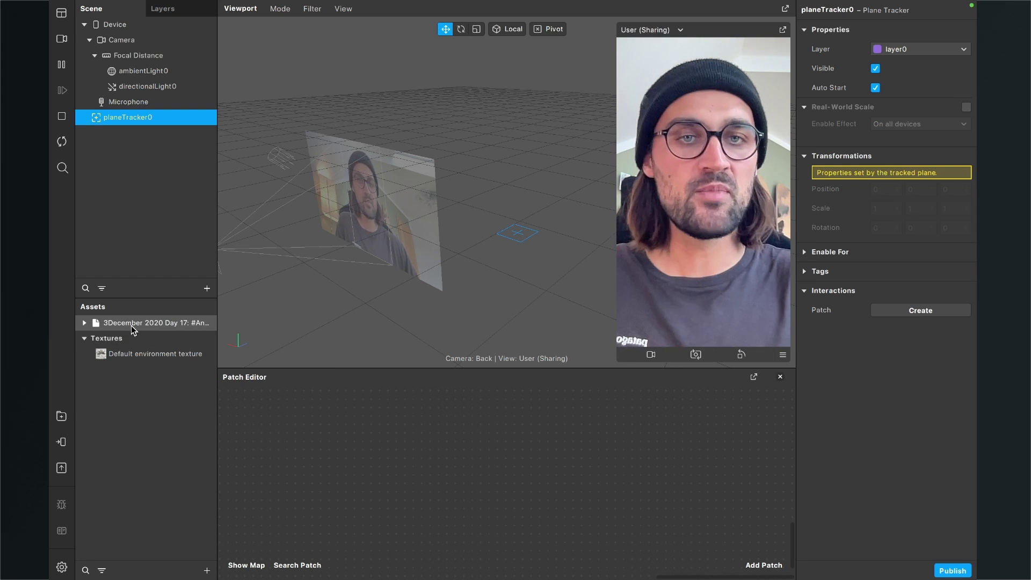
pyautogui.moveTo(133, 325); pyautogui.dragTo(137, 117)
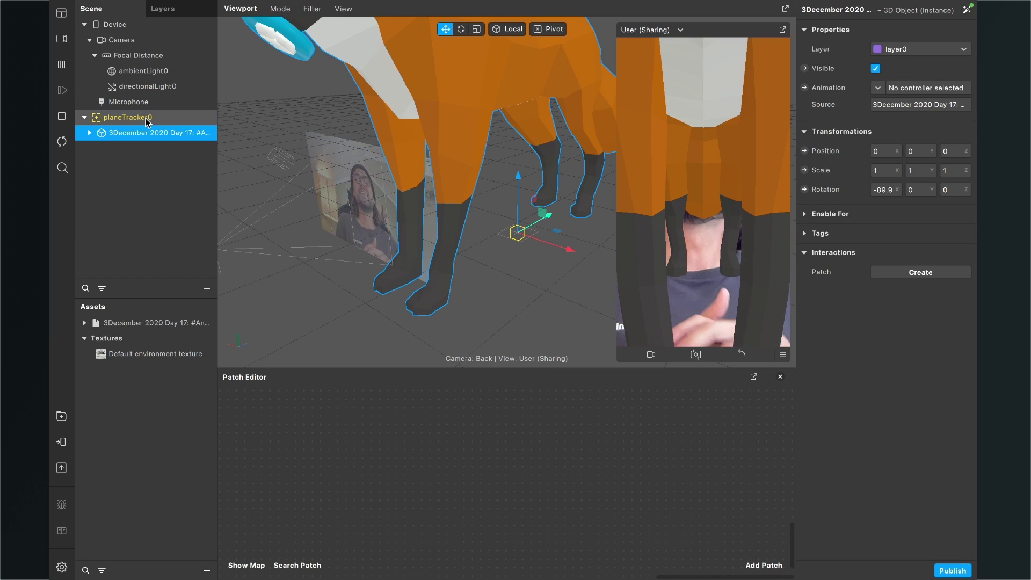
pyautogui.scroll(-5, 440, 247)
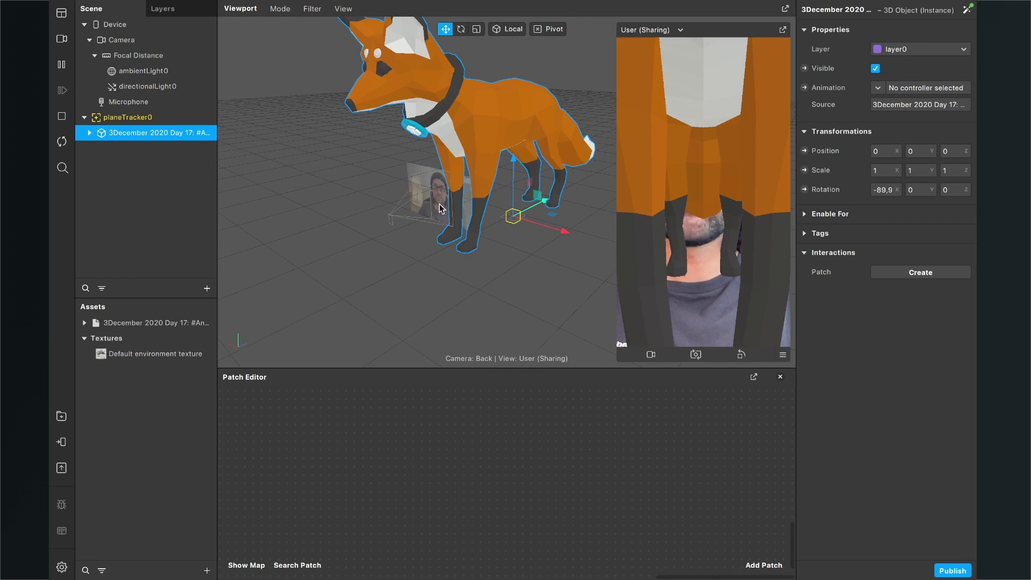
pyautogui.scroll(5, 374, 260)
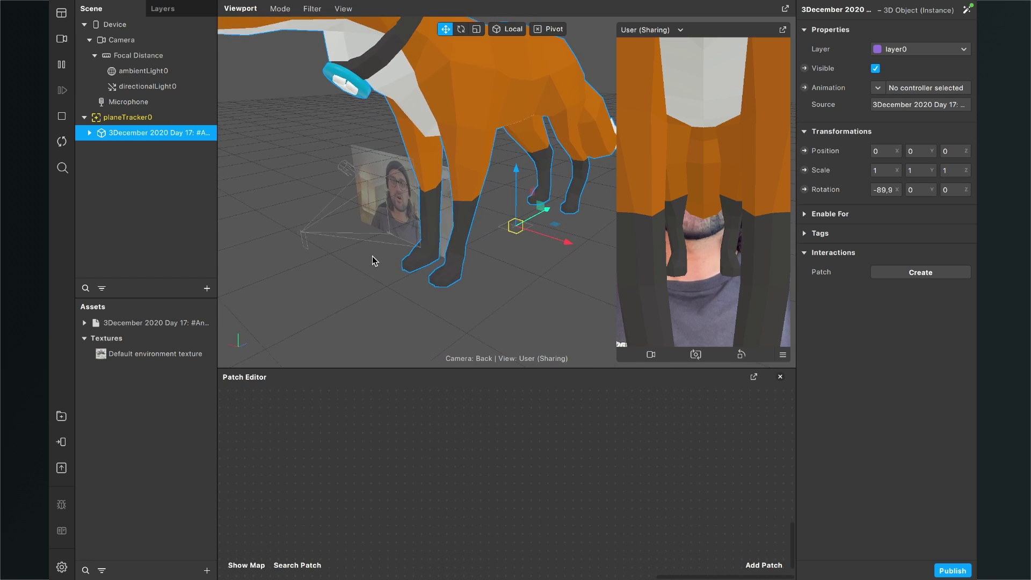
pyautogui.scroll(-5, 374, 259)
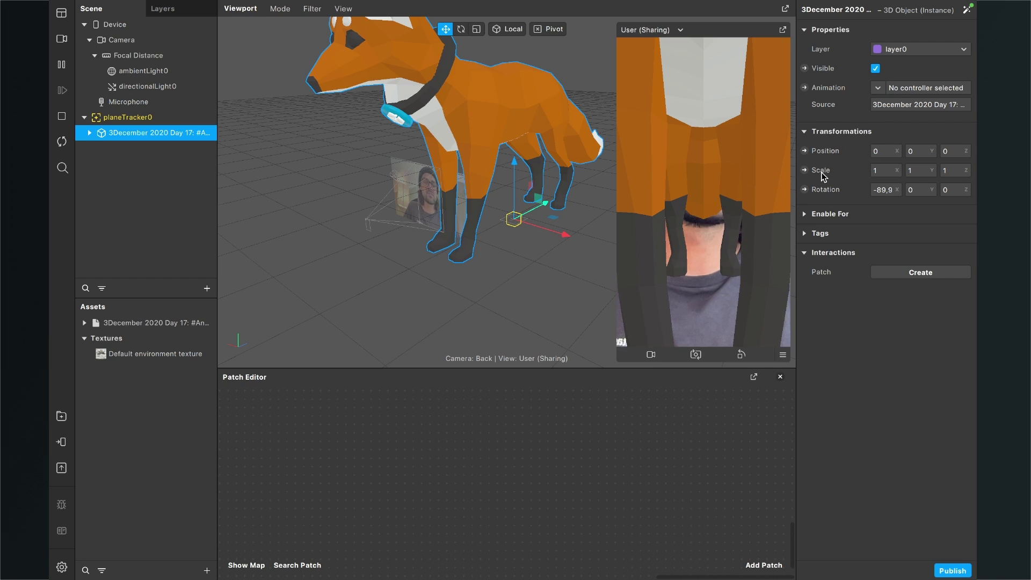
# Create a patch for the fox model's Scale property and place it in open space in the Patch Editor.
pyautogui.click(804, 170)
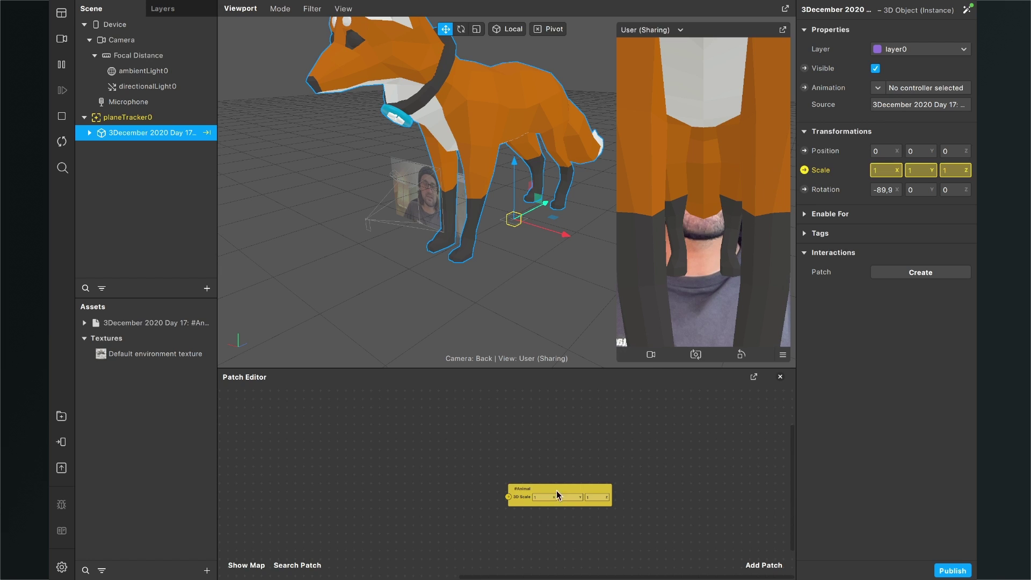
pyautogui.scroll(5, 550, 481)
pyautogui.click(481, 493)
pyautogui.moveTo(481, 493); pyautogui.dragTo(533, 433)
pyautogui.click(616, 446)
pyautogui.click(663, 446)
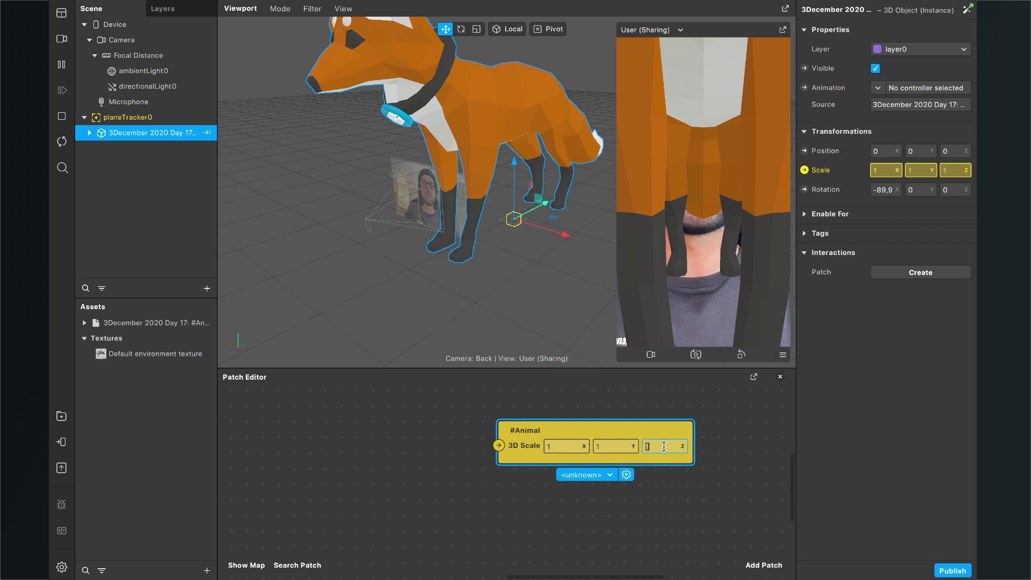
pyautogui.click(574, 446)
pyautogui.click(609, 447)
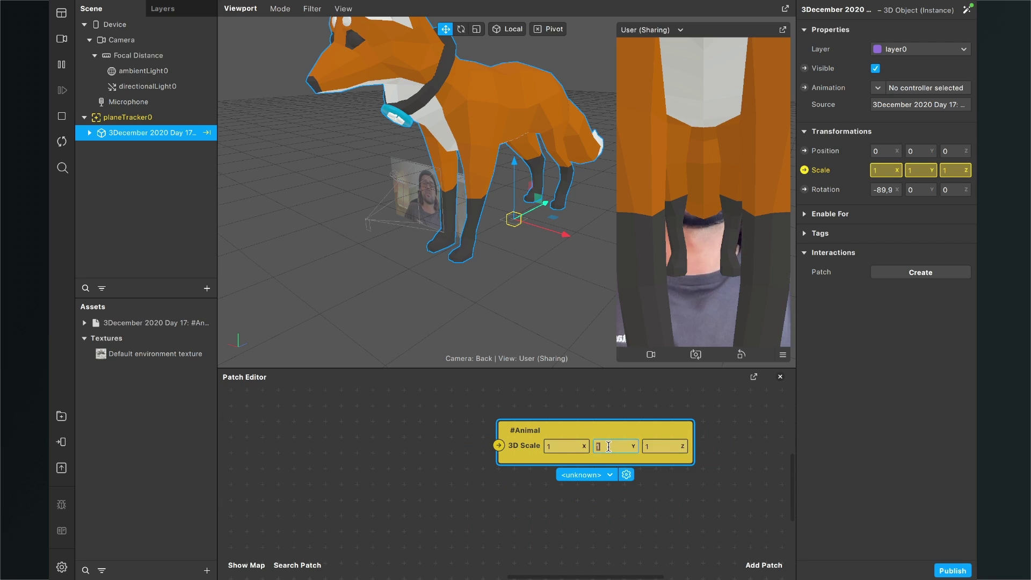
pyautogui.click(564, 448)
pyautogui.scroll(-2, 359, 479)
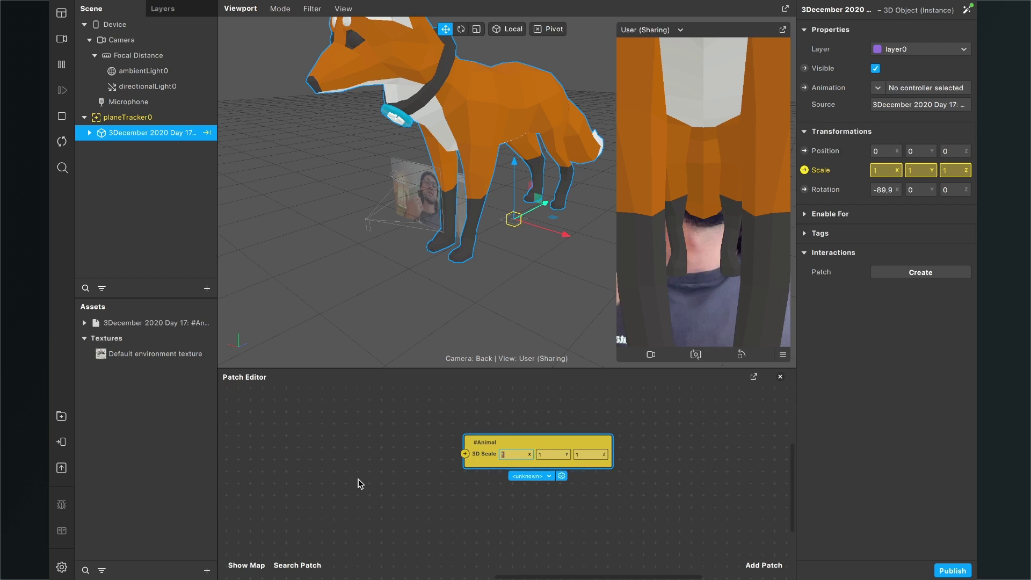
pyautogui.click(631, 513)
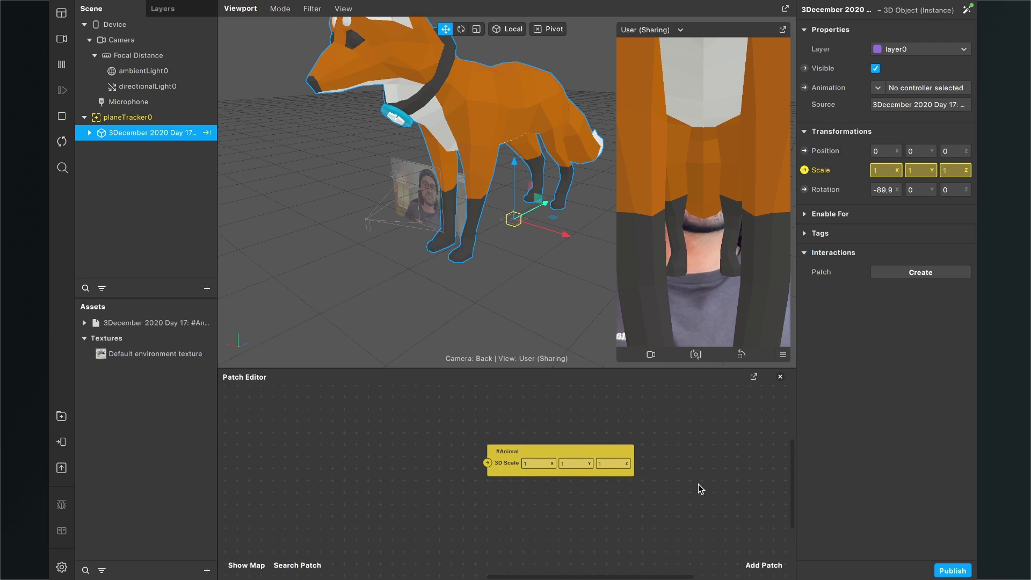
# Add a Pack patch, connect its vector output to the fox's 3D Scale input, and align the two patches.
pyautogui.click(768, 566)
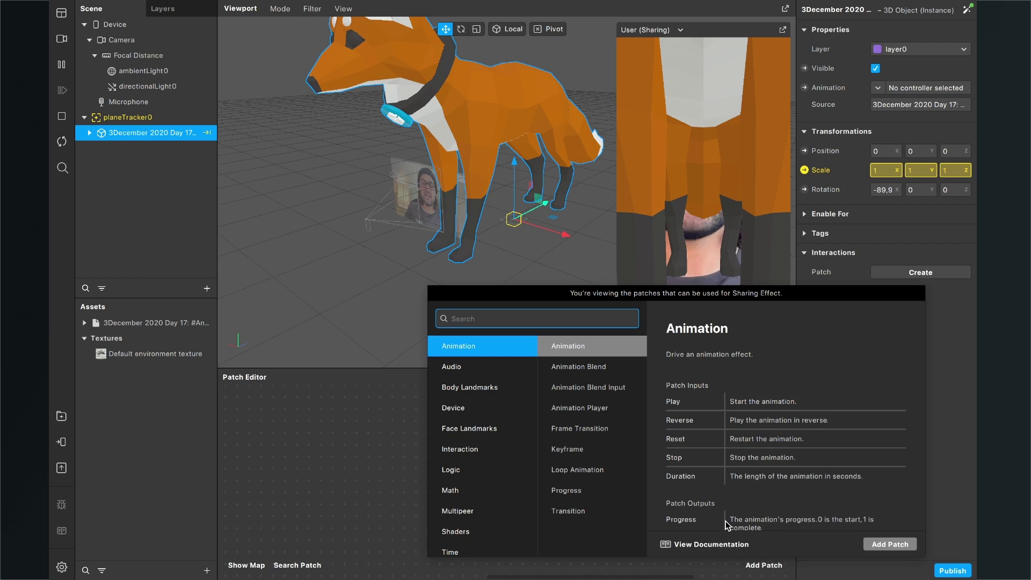
pyautogui.write('pack')
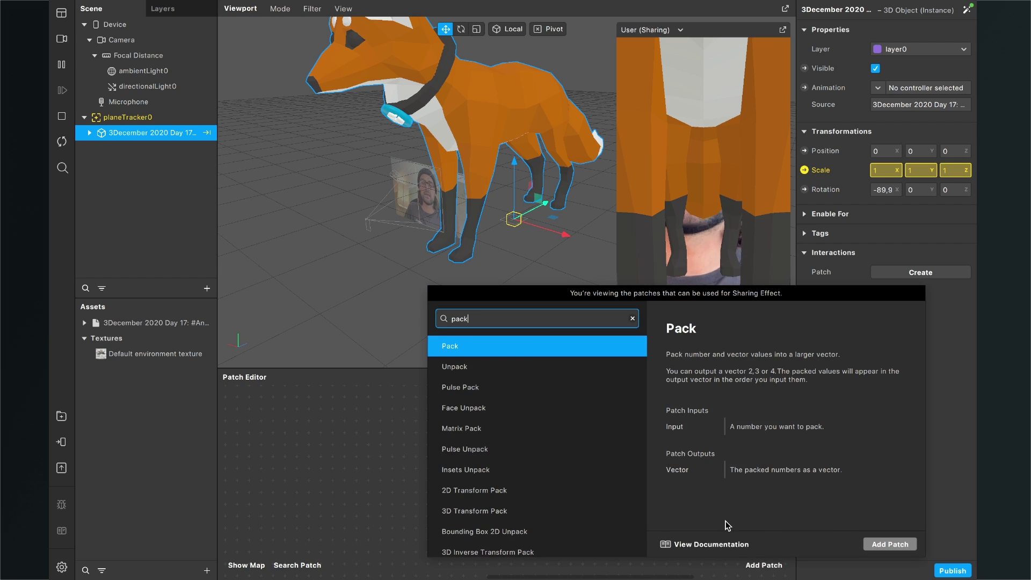
pyautogui.press('Return')
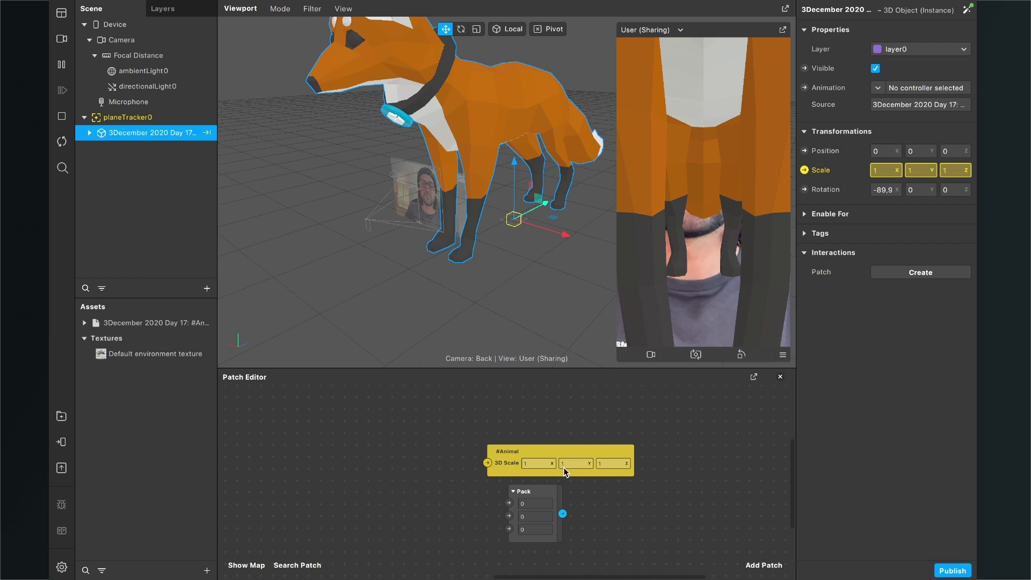
pyautogui.moveTo(545, 491); pyautogui.dragTo(377, 426)
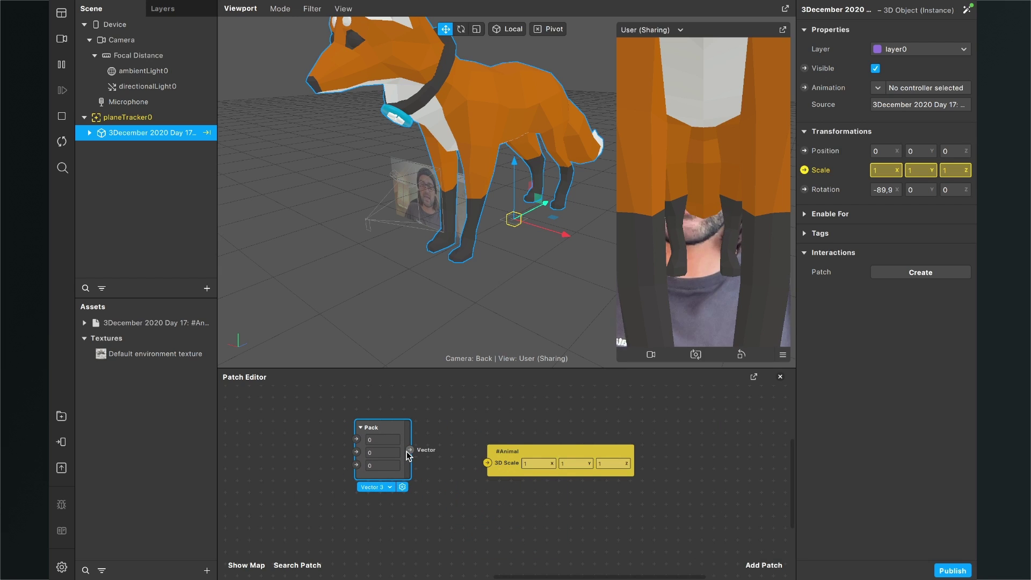
pyautogui.moveTo(410, 453); pyautogui.dragTo(487, 463)
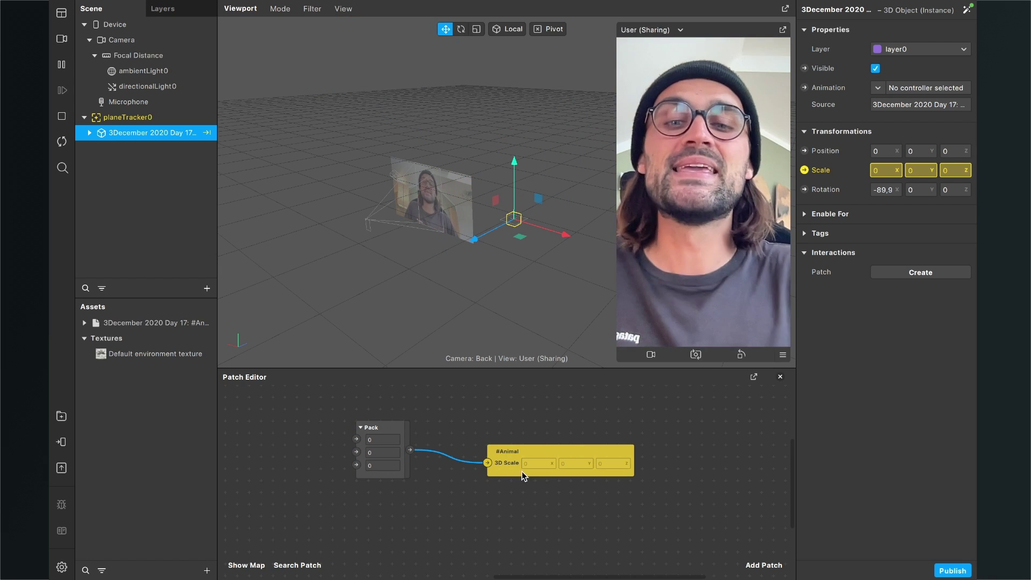
pyautogui.moveTo(509, 457); pyautogui.dragTo(509, 445)
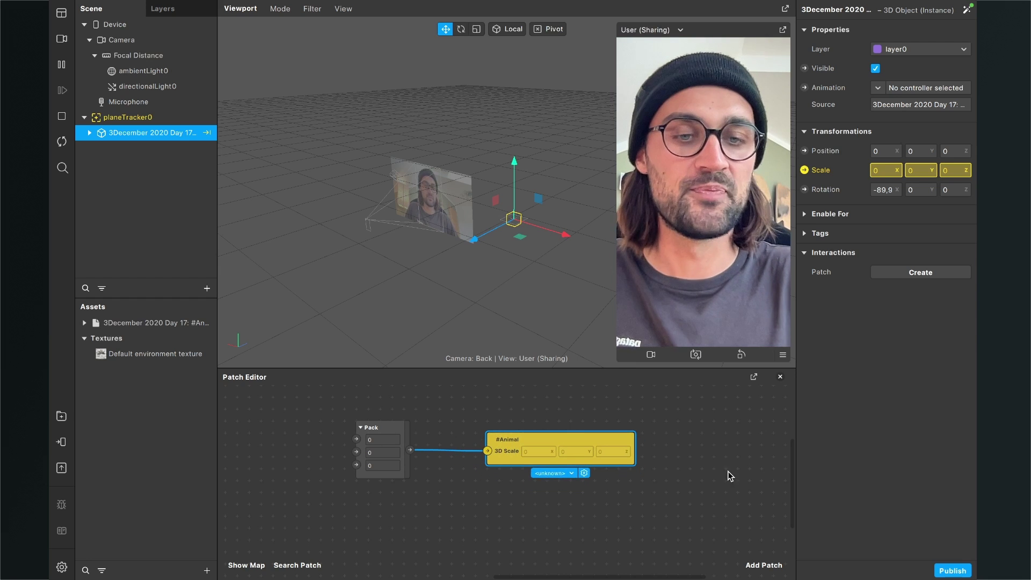
# Add a Value patch before the Pack patch and connect its output to all three Pack inputs.
pyautogui.click(755, 566)
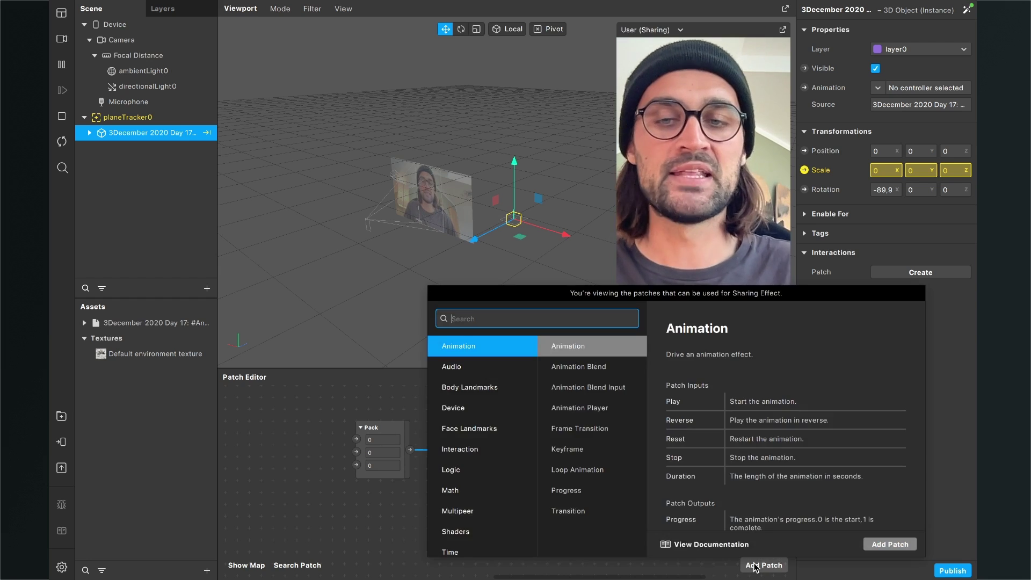
pyautogui.write('value')
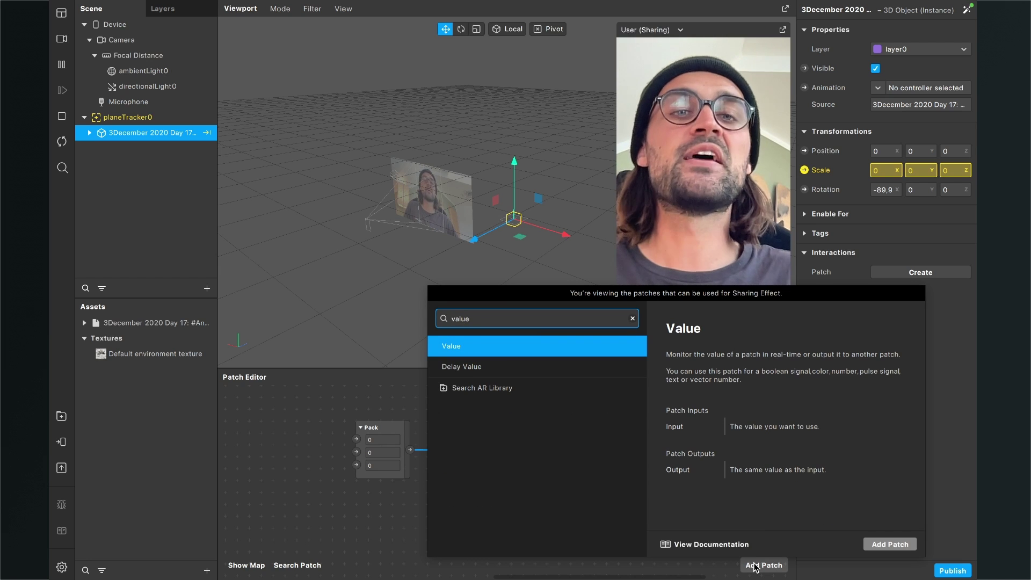
pyautogui.press('Return')
pyautogui.moveTo(529, 492); pyautogui.dragTo(259, 457)
pyautogui.hscroll(-5, 311, 502)
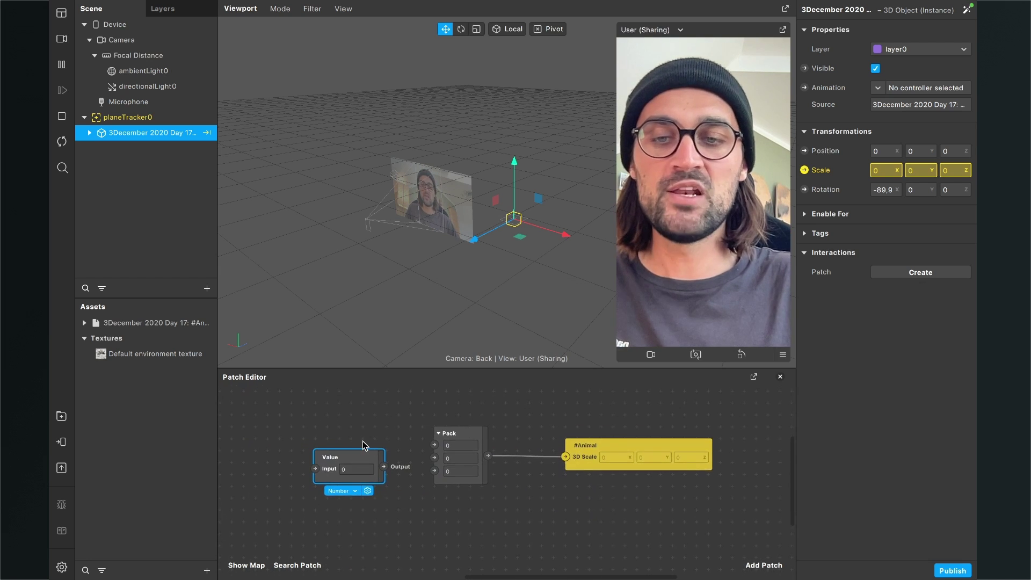
pyautogui.scroll(3, 362, 441)
pyautogui.moveTo(369, 449); pyautogui.dragTo(446, 462)
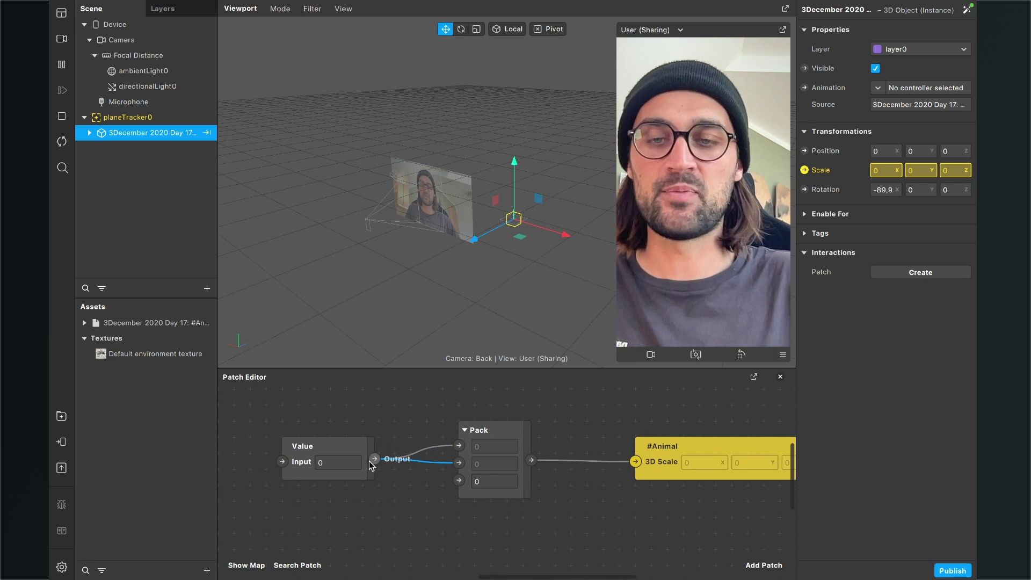
pyautogui.moveTo(376, 460); pyautogui.dragTo(456, 483)
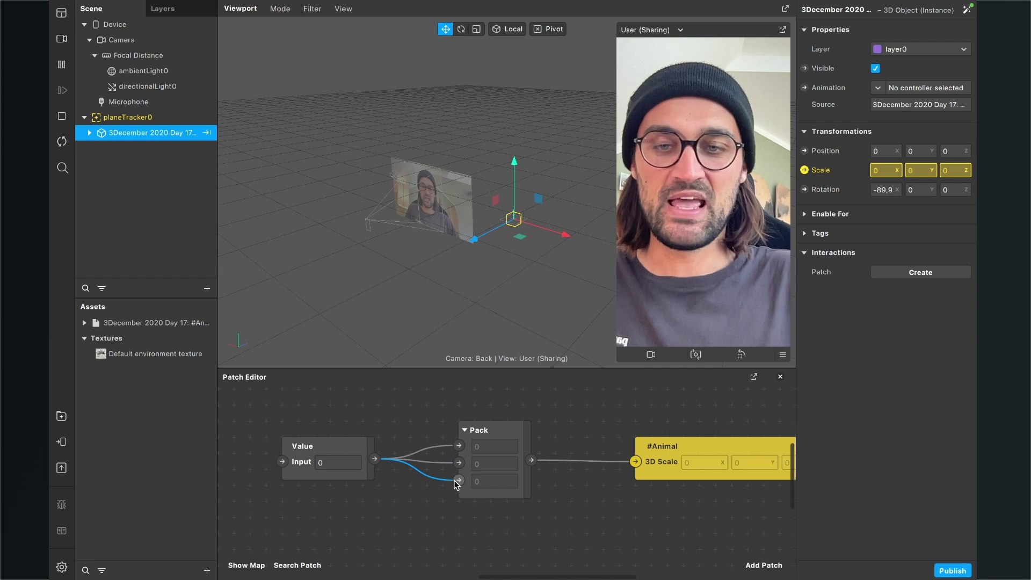
# Move the fox's scale patch closer to the Pack patch and set the Value patch's input to 0,2.
pyautogui.click(343, 463)
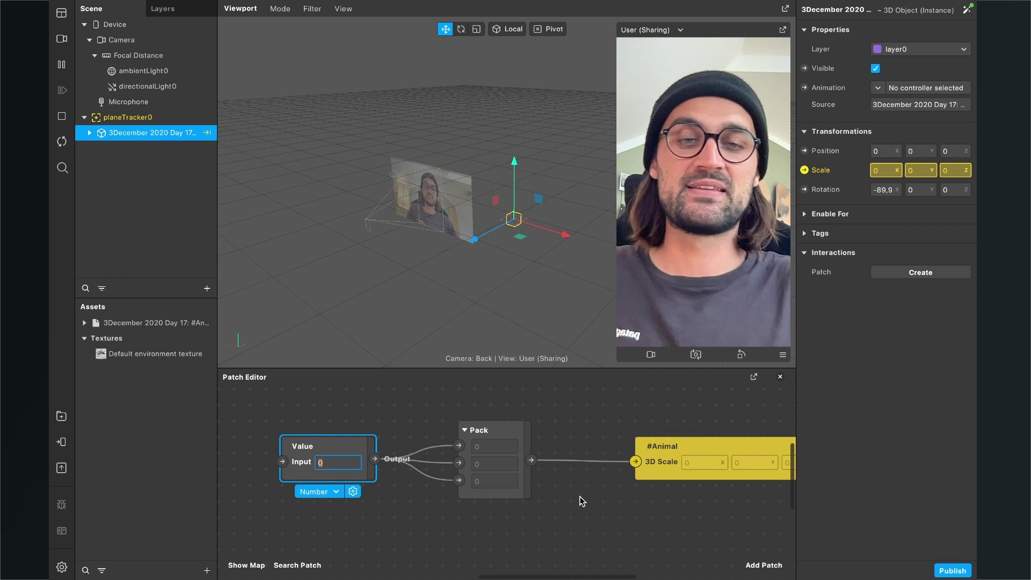
pyautogui.hscroll(3, 584, 505)
pyautogui.click(620, 443)
pyautogui.moveTo(620, 443); pyautogui.dragTo(571, 435)
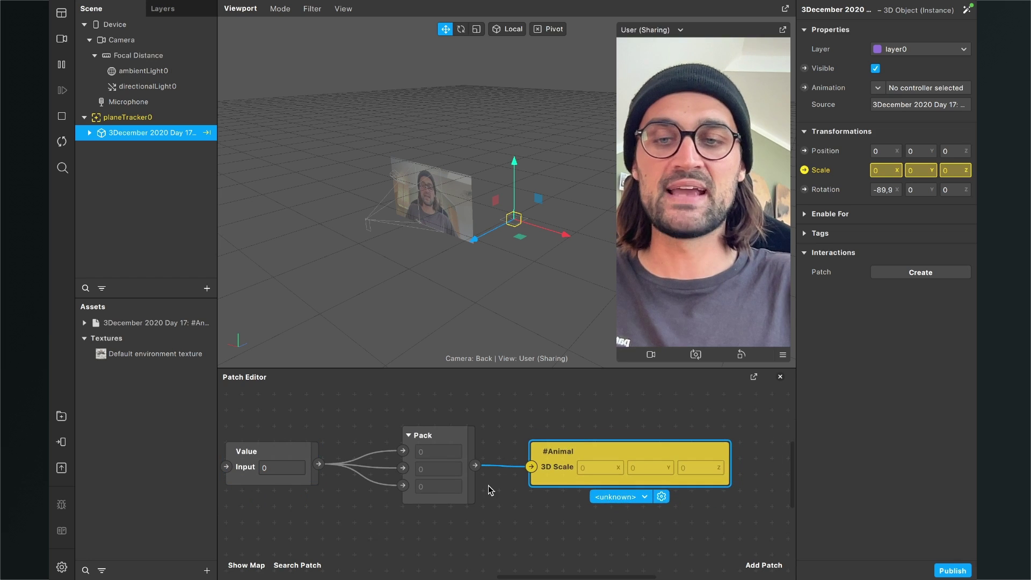
pyautogui.hscroll(-3, 376, 487)
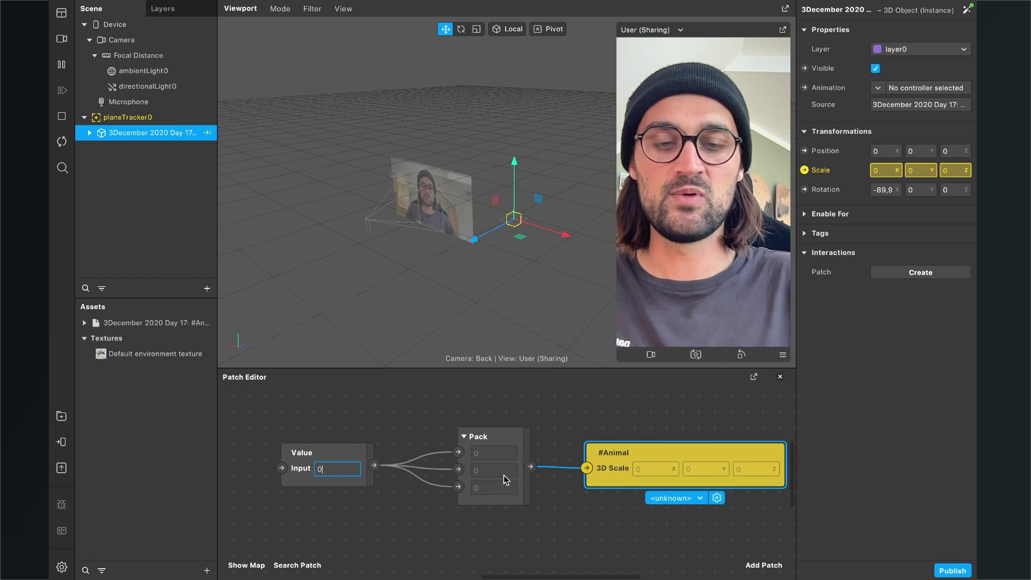
pyautogui.press('Return')
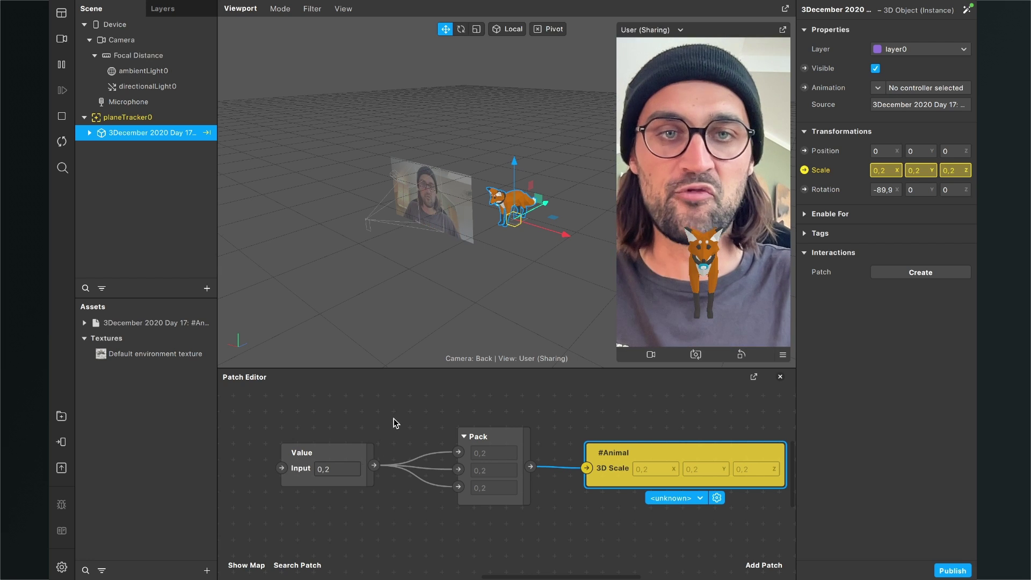
pyautogui.hscroll(-5, 408, 433)
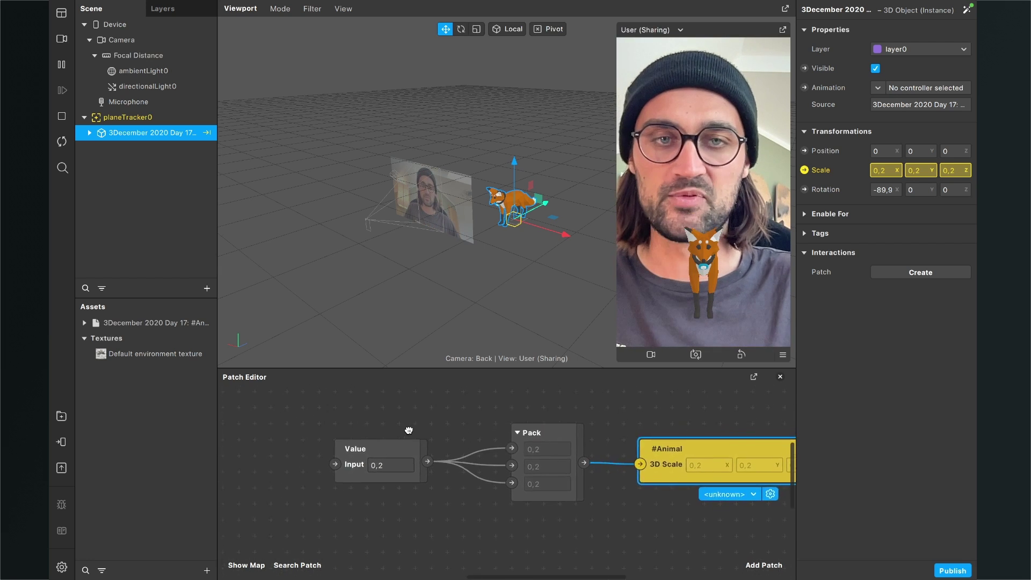
pyautogui.scroll(-3, 422, 428)
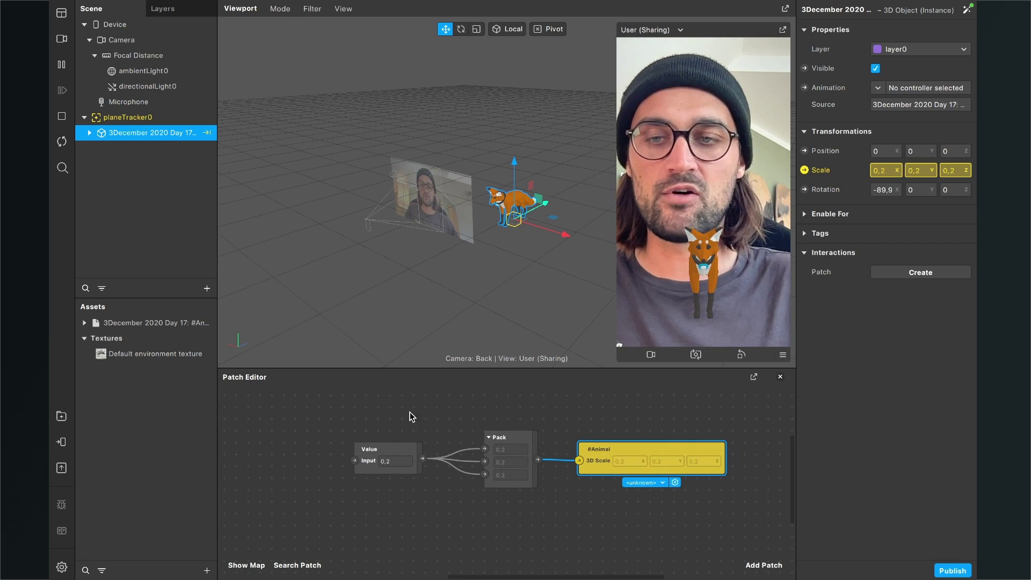
pyautogui.moveTo(333, 411); pyautogui.dragTo(740, 515)
pyautogui.click(591, 529)
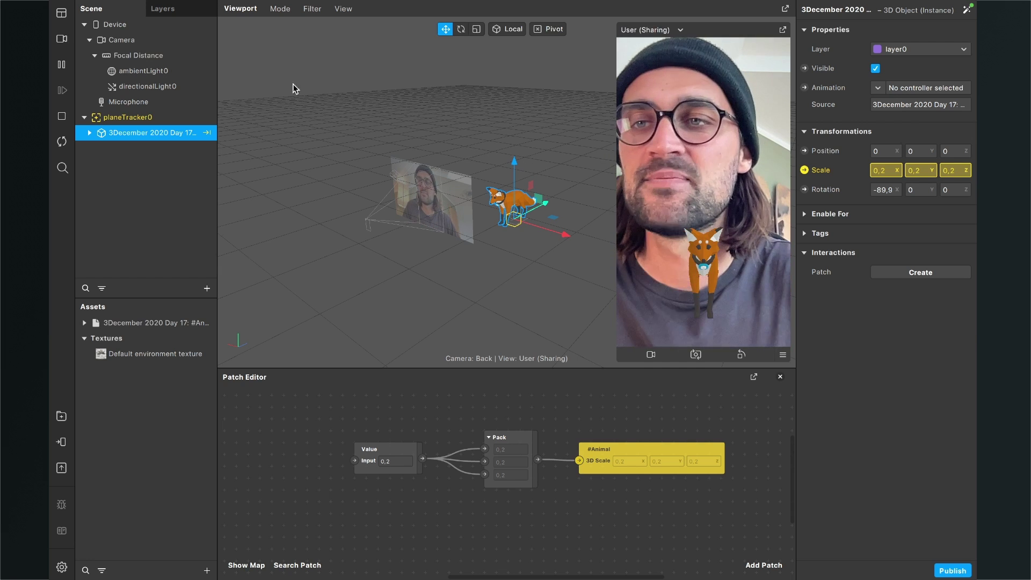
# Switch the preview from the computer camera to the white grid-floor scene among the real-time simulations.
pyautogui.click(62, 42)
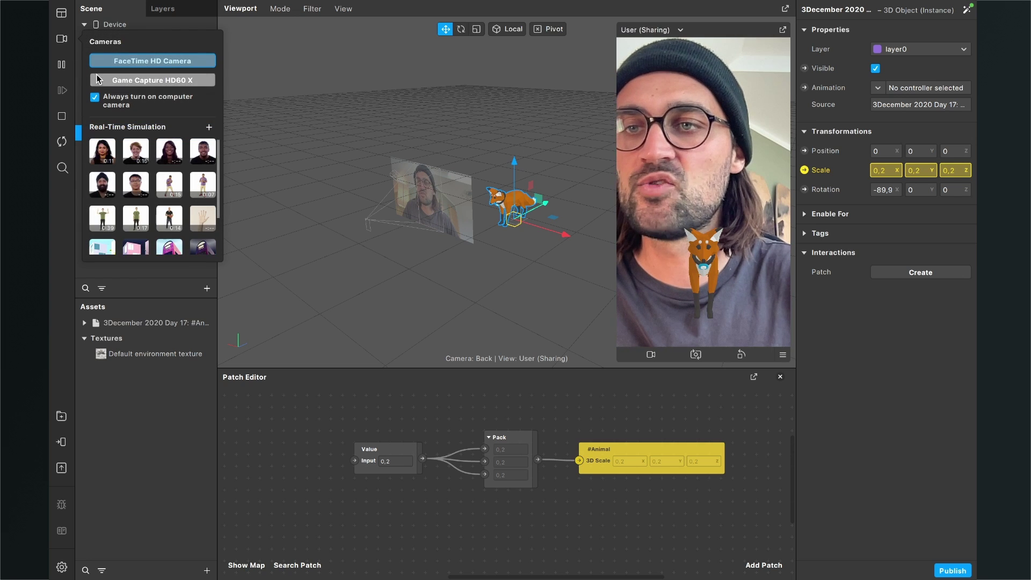
pyautogui.scroll(-3, 134, 223)
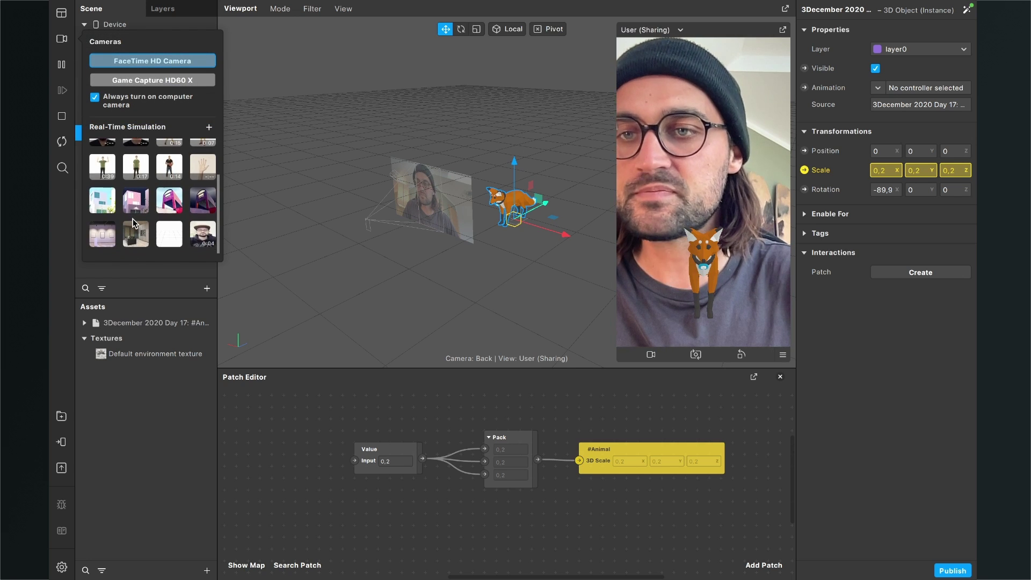
pyautogui.scroll(-1, 152, 171)
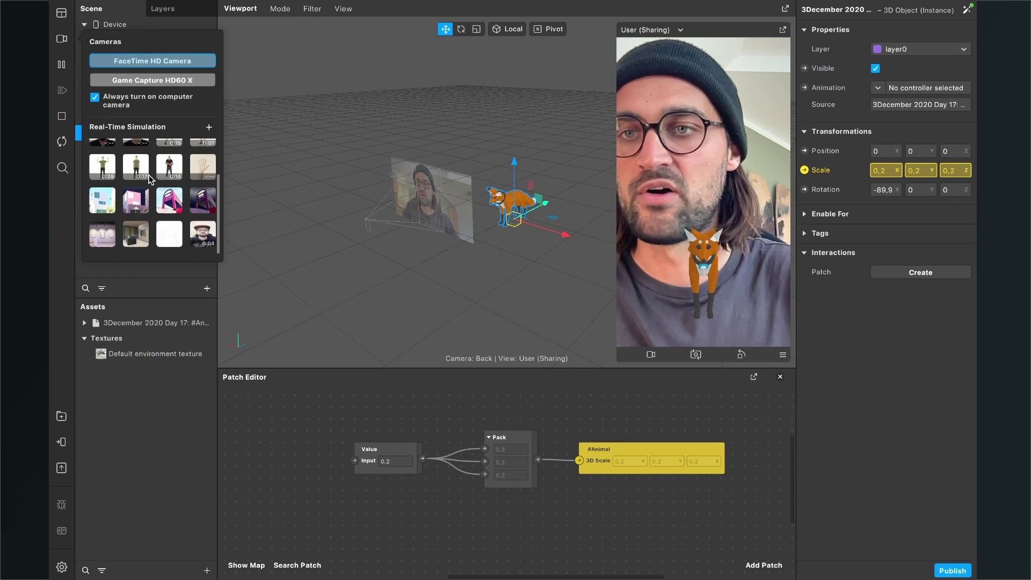
pyautogui.click(170, 235)
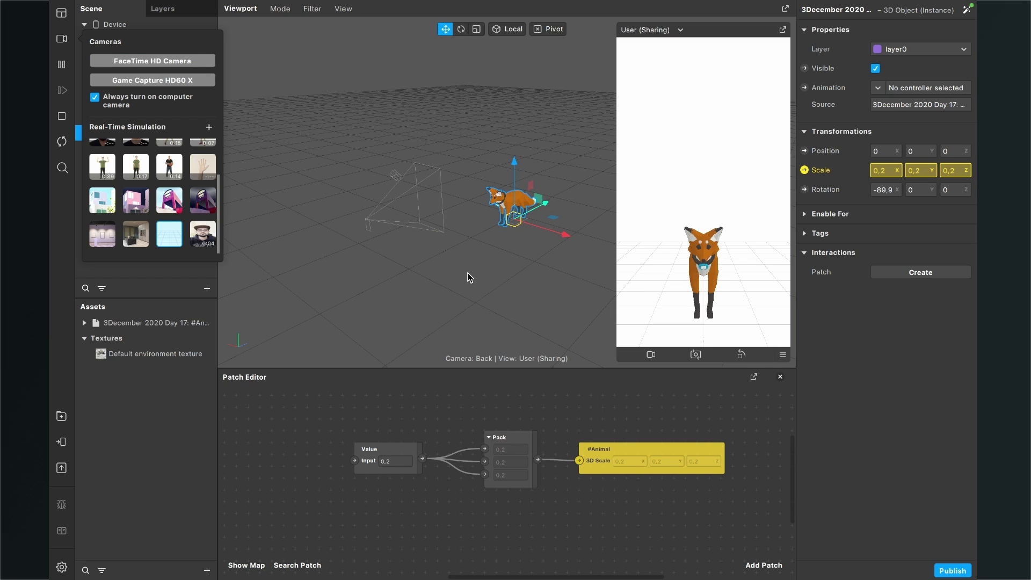
pyautogui.click(601, 260)
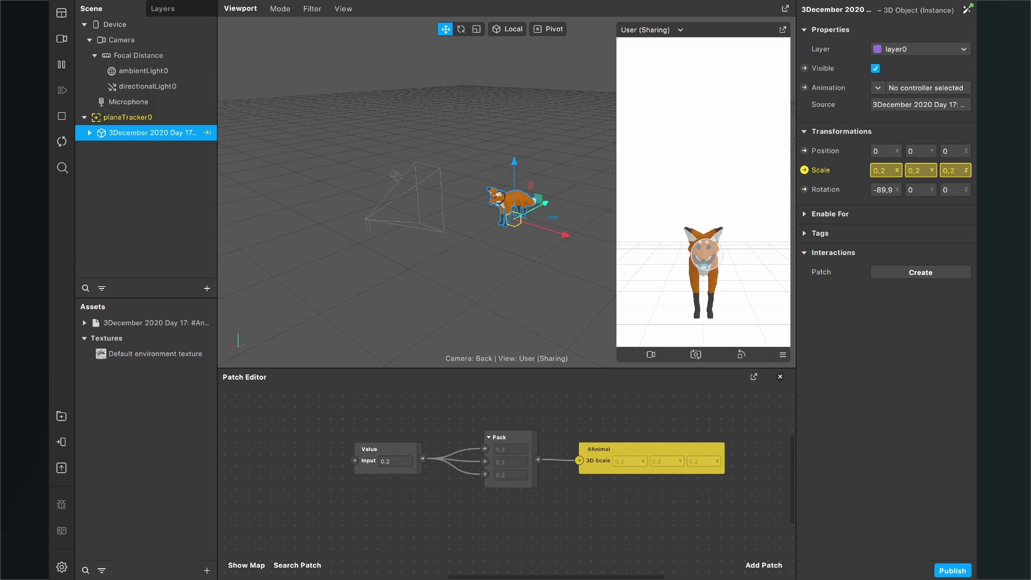
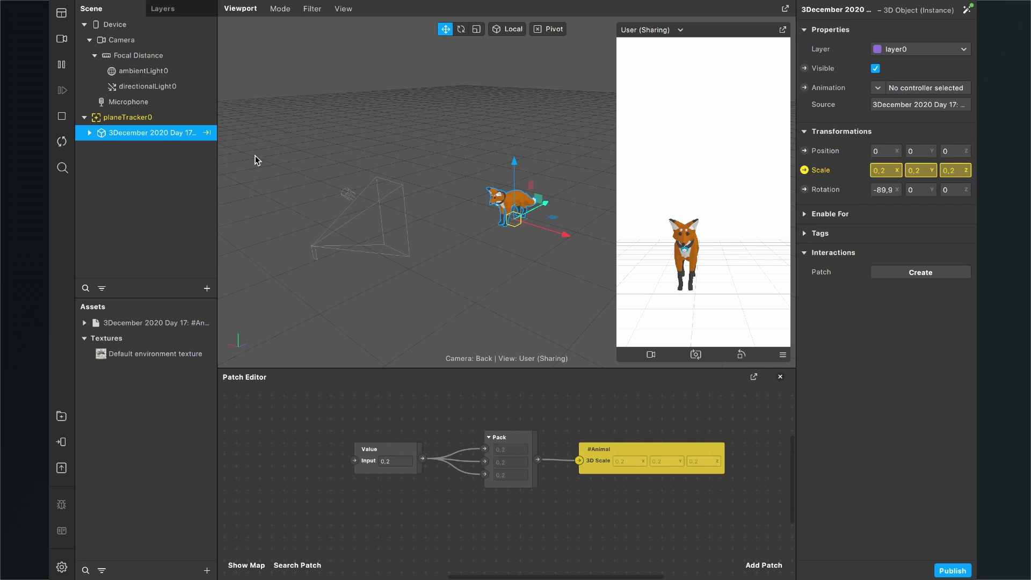
# Create the patches for planeTracker0 in the Patch Editor and enlarge the editor area.
pyautogui.press('Up')
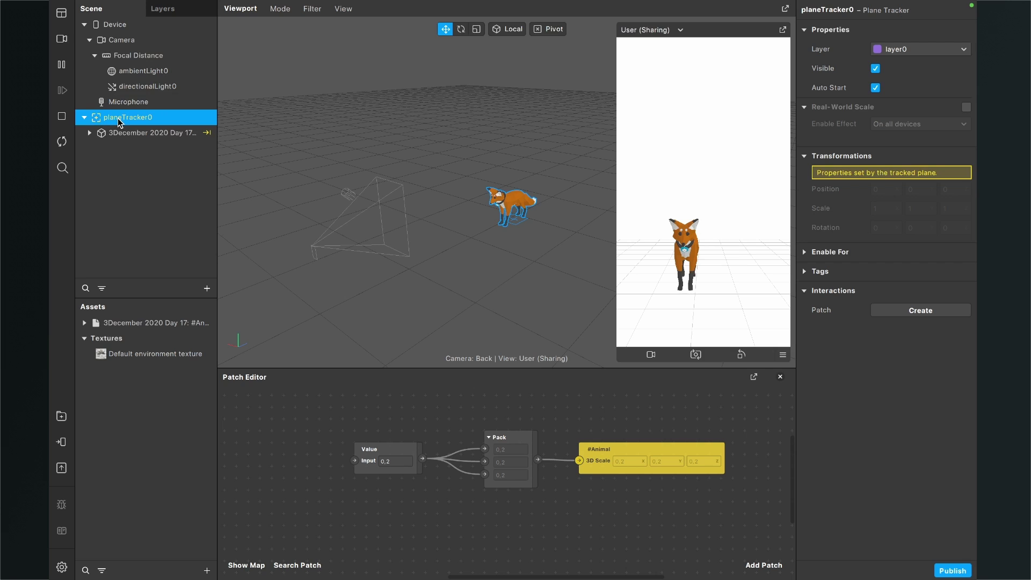
pyautogui.moveTo(118, 118); pyautogui.dragTo(321, 504)
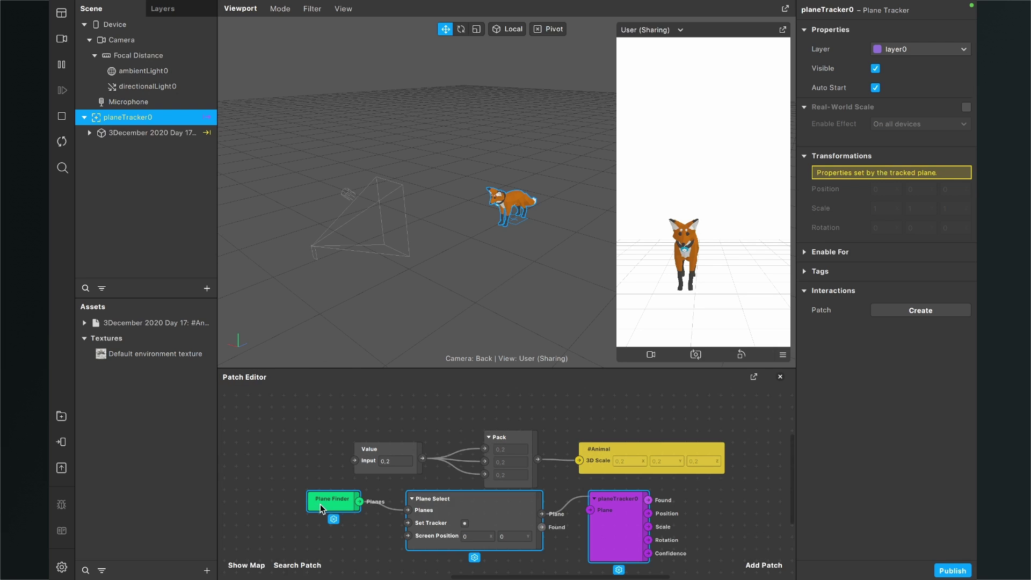
pyautogui.moveTo(383, 368); pyautogui.dragTo(383, 286)
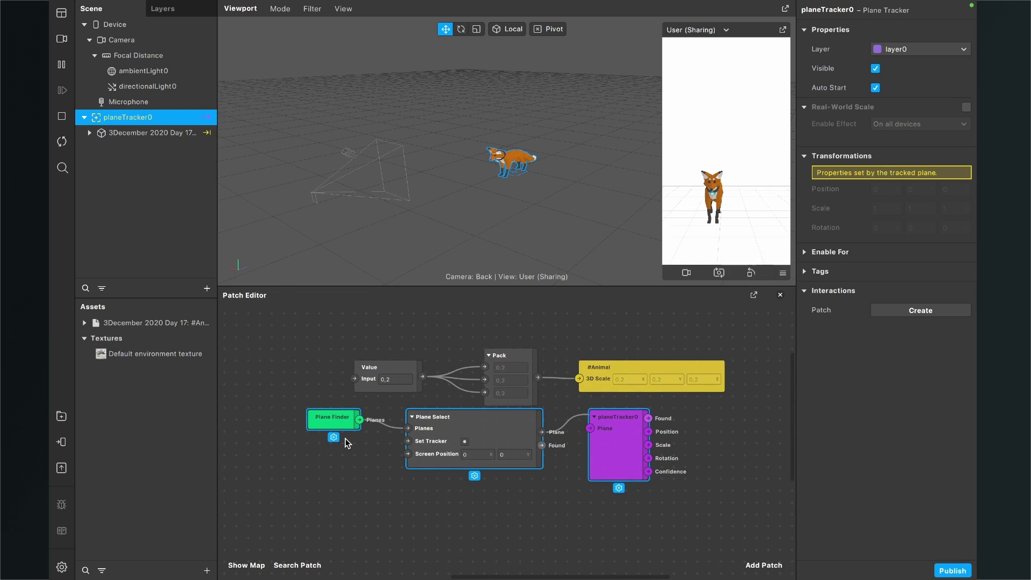
# Move the Plane Finder, Plane Select and planeTracker0 patches together above the fox scale patches.
pyautogui.scroll(-3, 346, 438)
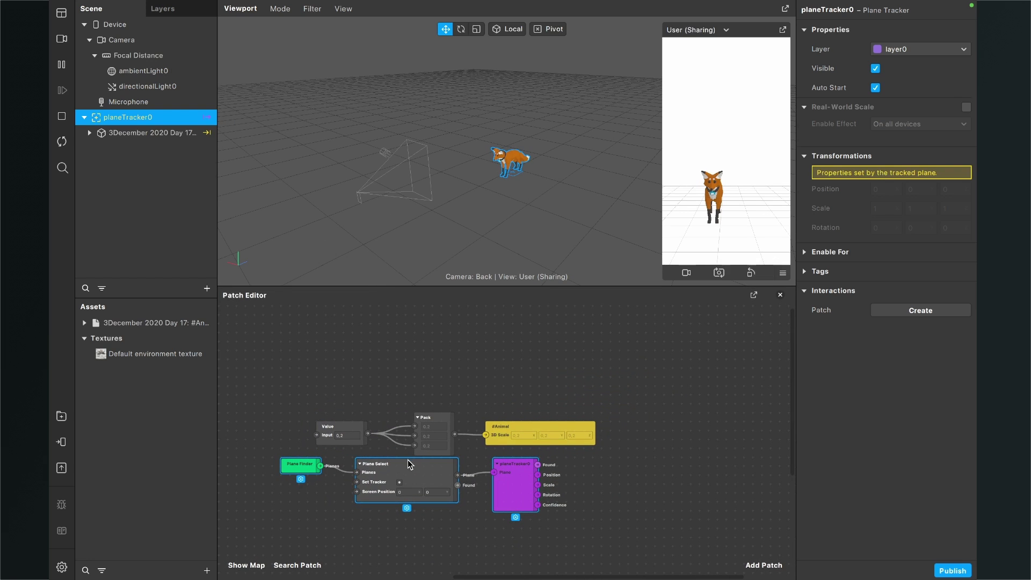
pyautogui.moveTo(407, 460); pyautogui.dragTo(517, 346)
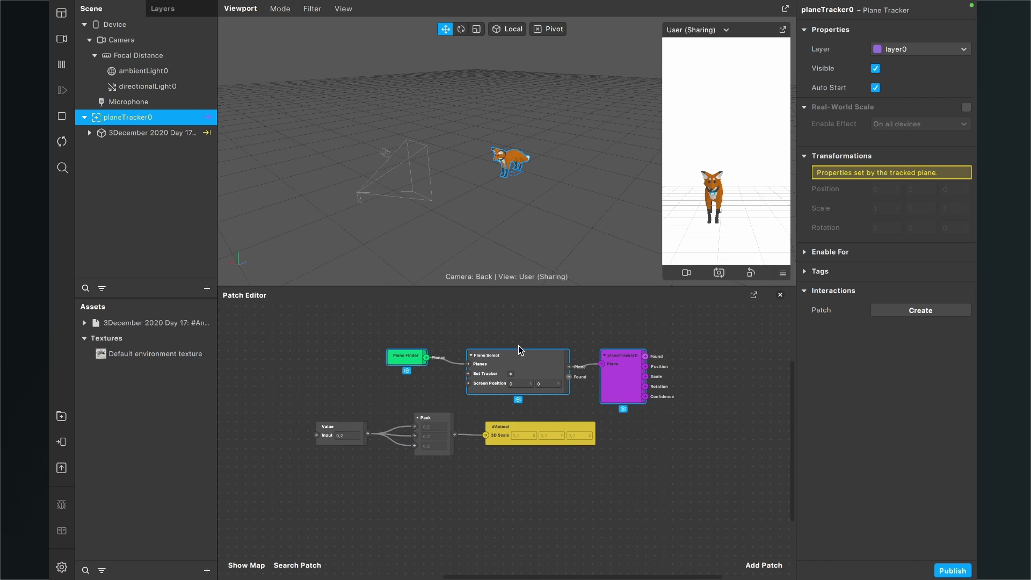
pyautogui.scroll(3, 505, 341)
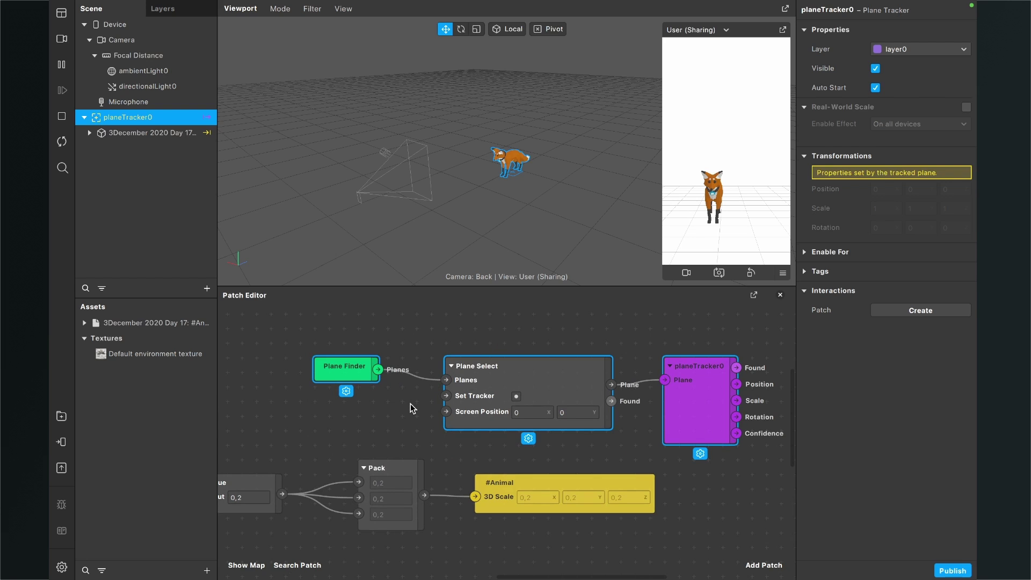
pyautogui.scroll(-2, 397, 411)
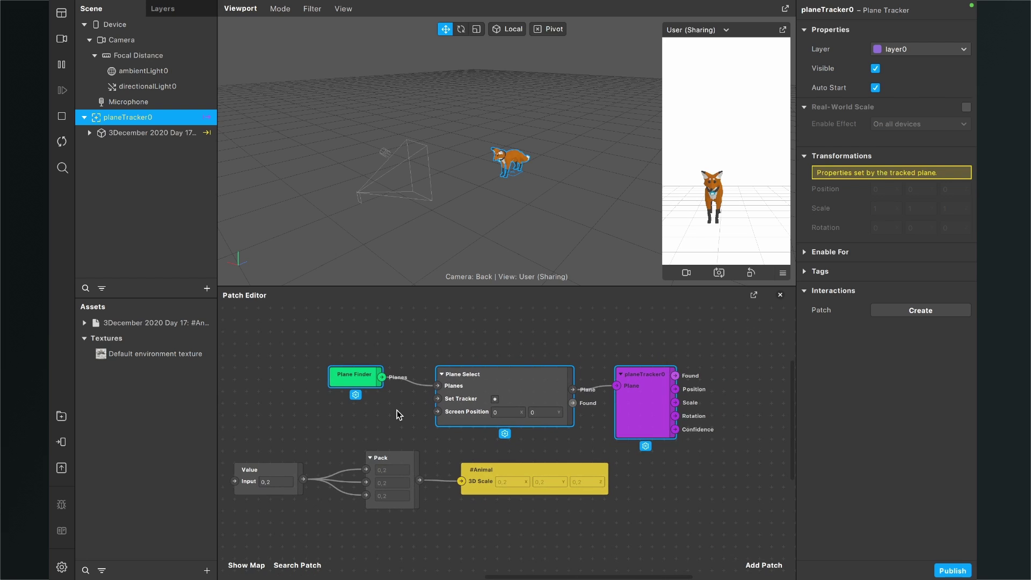
# Move the Pack, fox scale and Value patches lower to leave space beneath the plane tracker patches.
pyautogui.moveTo(387, 462)
pyautogui.mouseDown()
pyautogui.moveTo(446, 486)
pyautogui.moveTo(400, 474)
pyautogui.mouseUp()
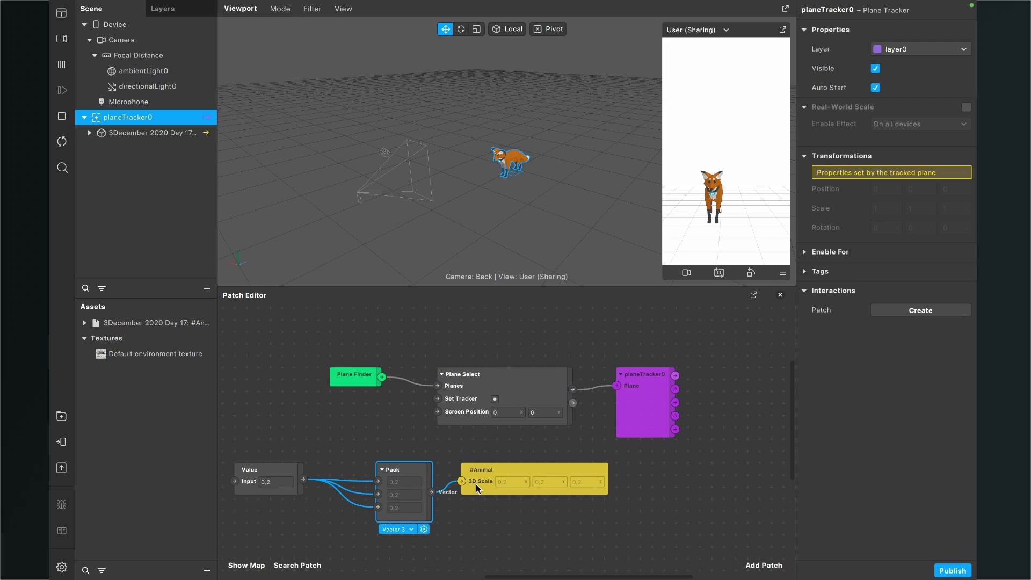
pyautogui.moveTo(476, 485); pyautogui.dragTo(591, 519)
pyautogui.moveTo(394, 473); pyautogui.dragTo(501, 520)
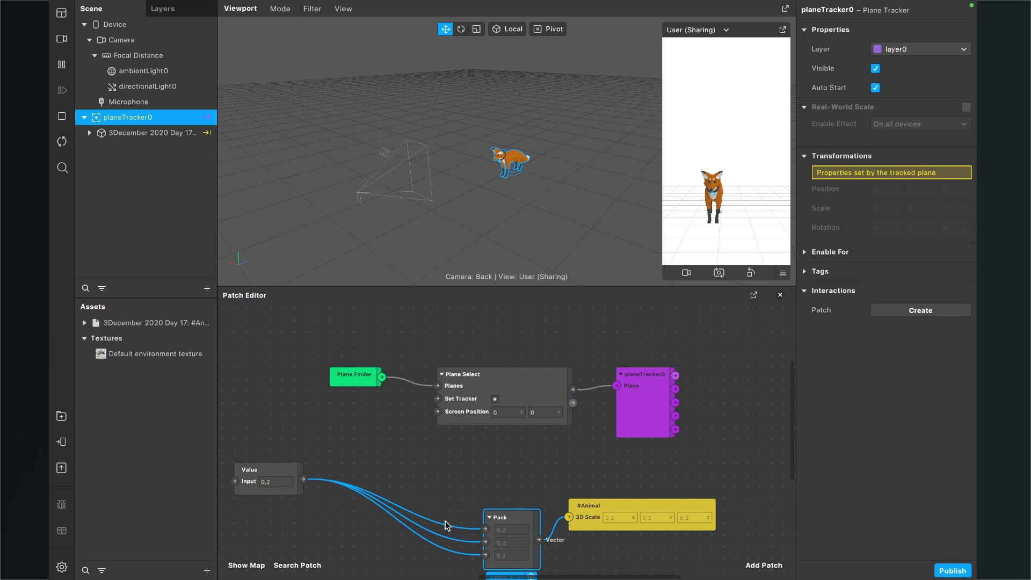
pyautogui.click(267, 476)
pyautogui.moveTo(267, 477); pyautogui.dragTo(326, 549)
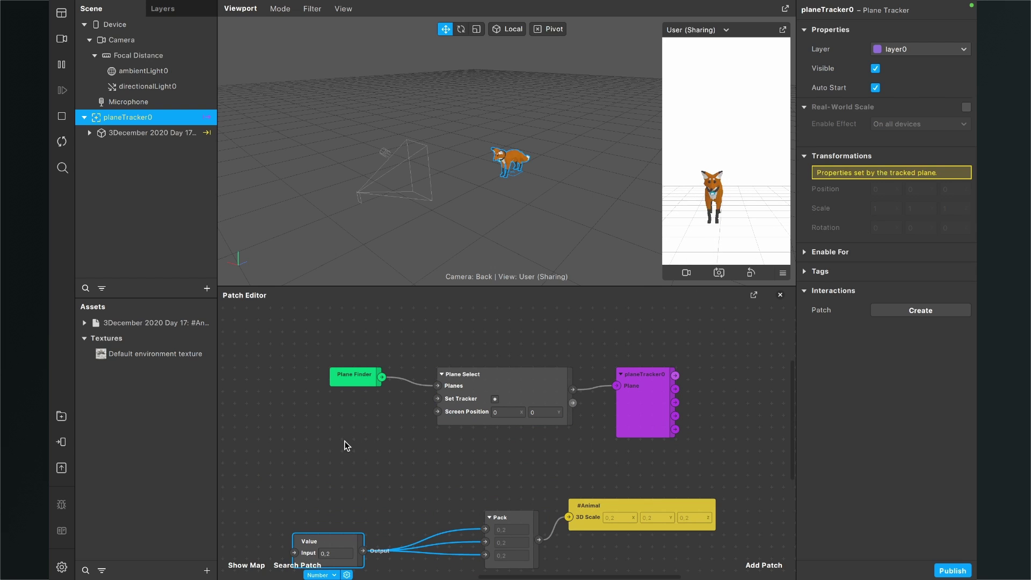
# Add a Screen Pan patch ahead of the plane patches and connect its 2D Position output to Plane Select's Screen Position input.
pyautogui.hscroll(-5, 344, 441)
pyautogui.scroll(-2, 344, 440)
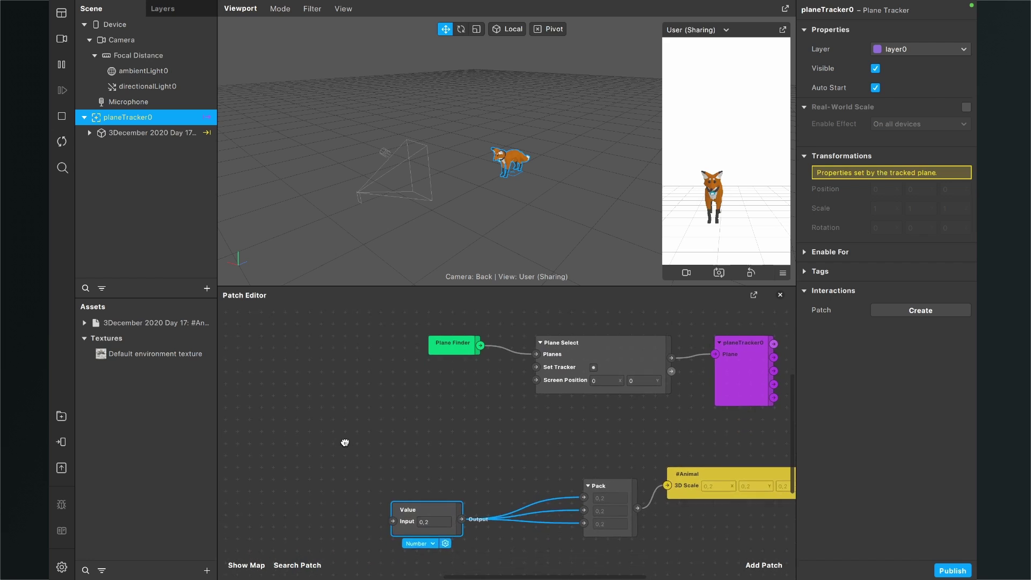
pyautogui.hscroll(-3, 345, 442)
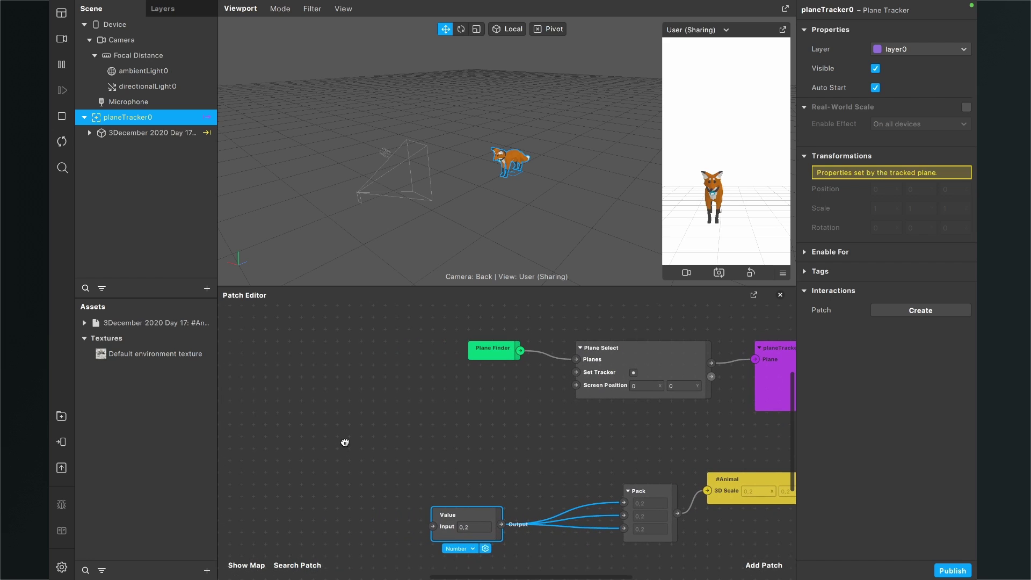
pyautogui.click(760, 566)
pyautogui.write('scr')
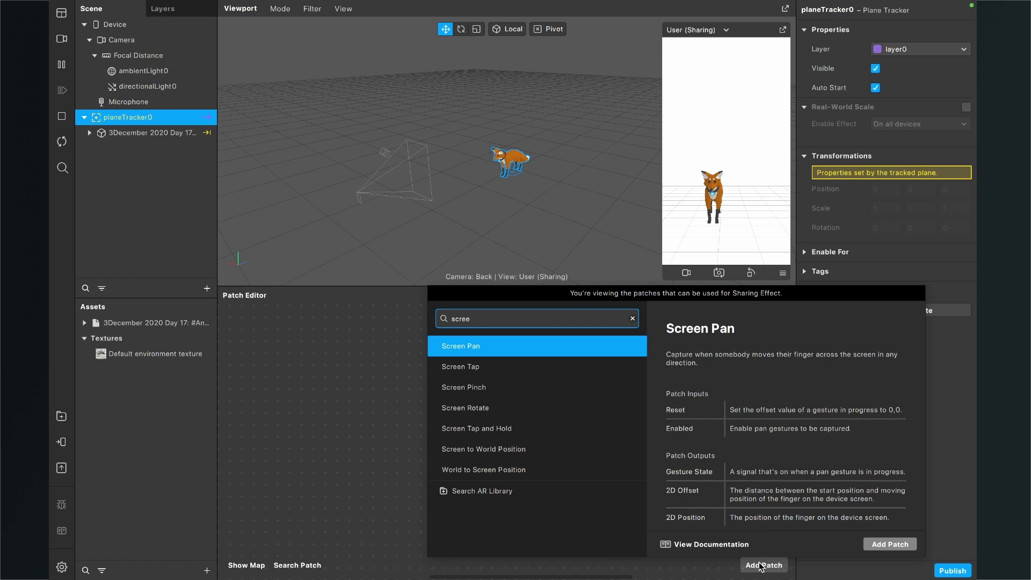
pyautogui.write('ee')
pyautogui.press('Return')
pyautogui.moveTo(518, 452); pyautogui.dragTo(256, 363)
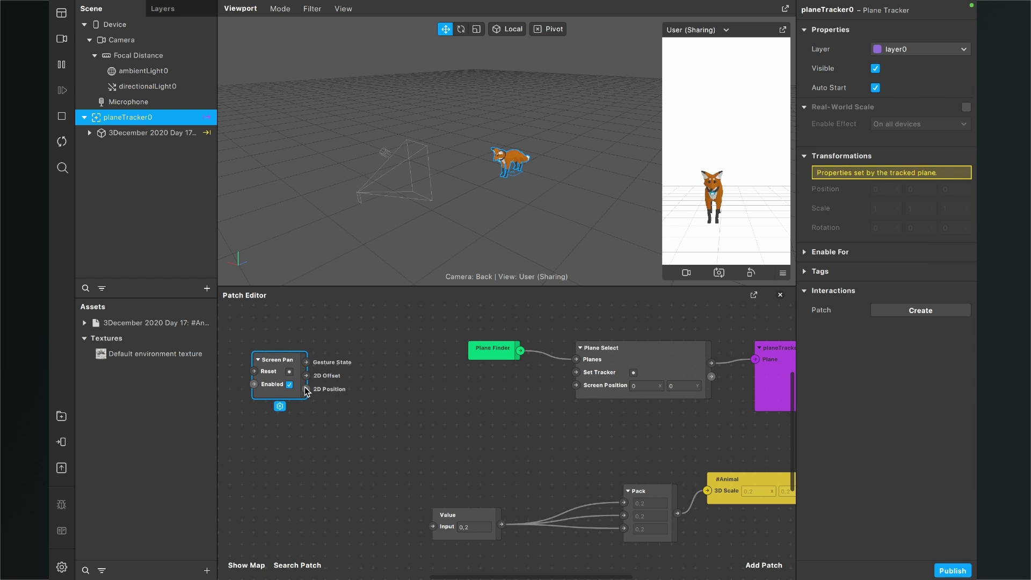
pyautogui.moveTo(287, 398); pyautogui.dragTo(299, 399)
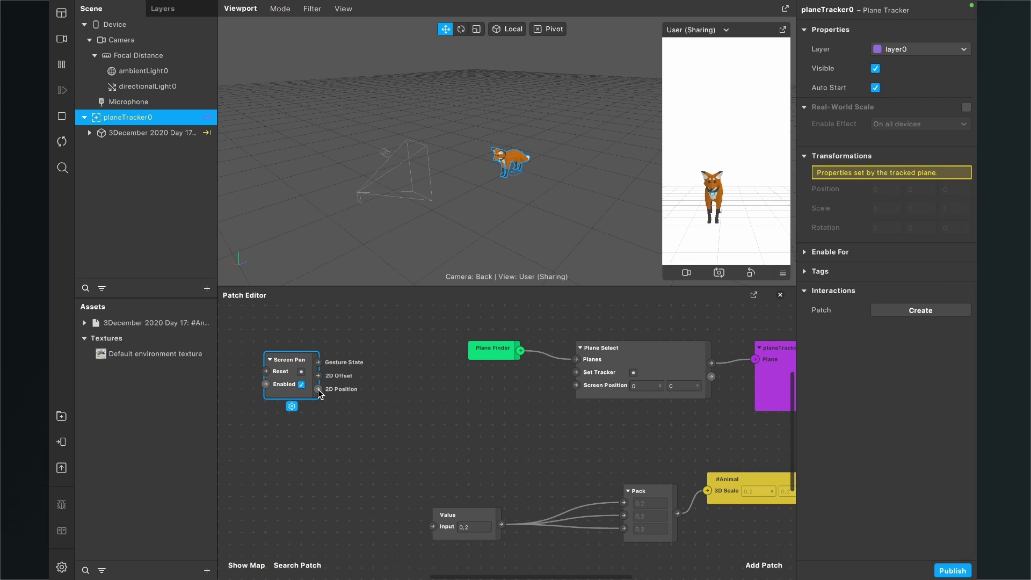
pyautogui.moveTo(318, 390); pyautogui.dragTo(575, 385)
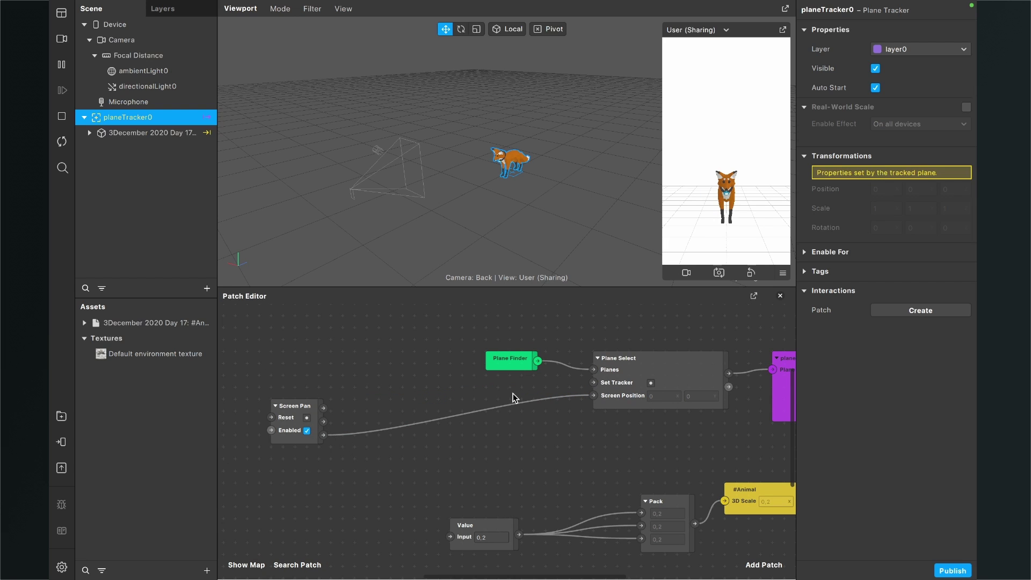
# Add a Loop Animation patch and place it above and just after the Screen Pan patch.
pyautogui.click(767, 566)
pyautogui.write('loo')
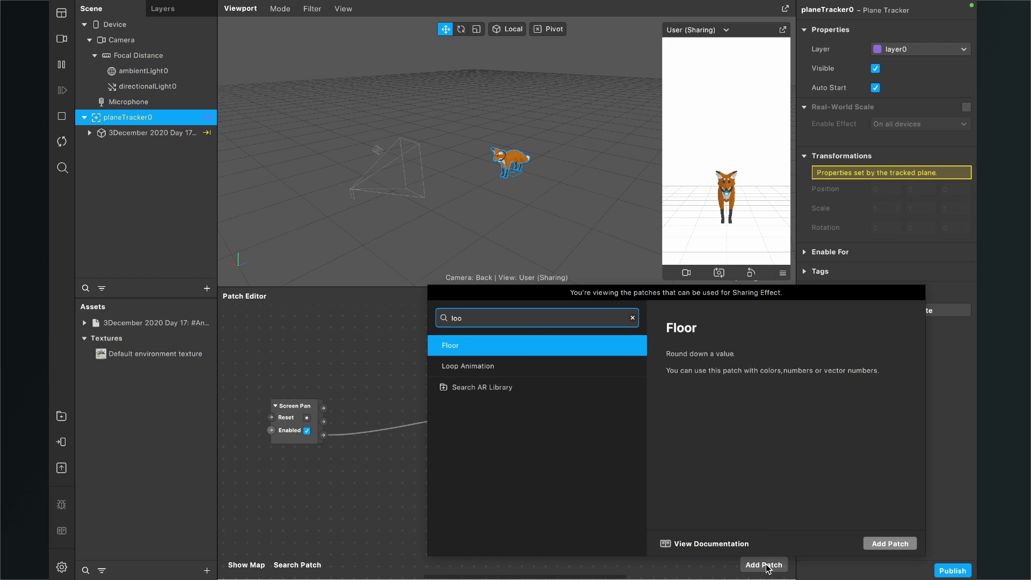
pyautogui.press('Down')
pyautogui.press('Return')
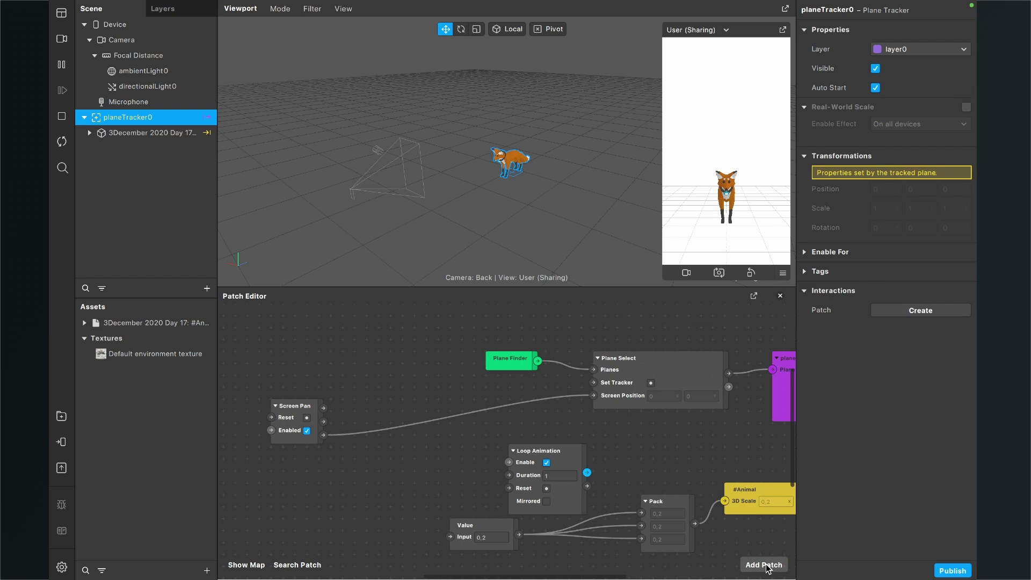
pyautogui.moveTo(551, 460); pyautogui.dragTo(411, 333)
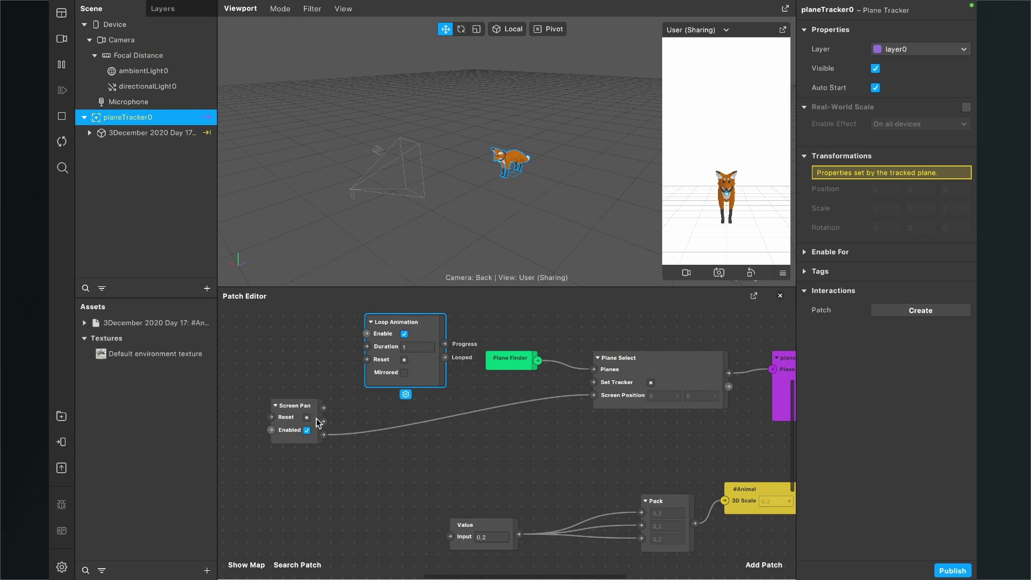
# Shift the Screen Pan patch slightly and connect its Gesture State output to Loop Animation's Enable input.
pyautogui.moveTo(292, 424); pyautogui.dragTo(278, 430)
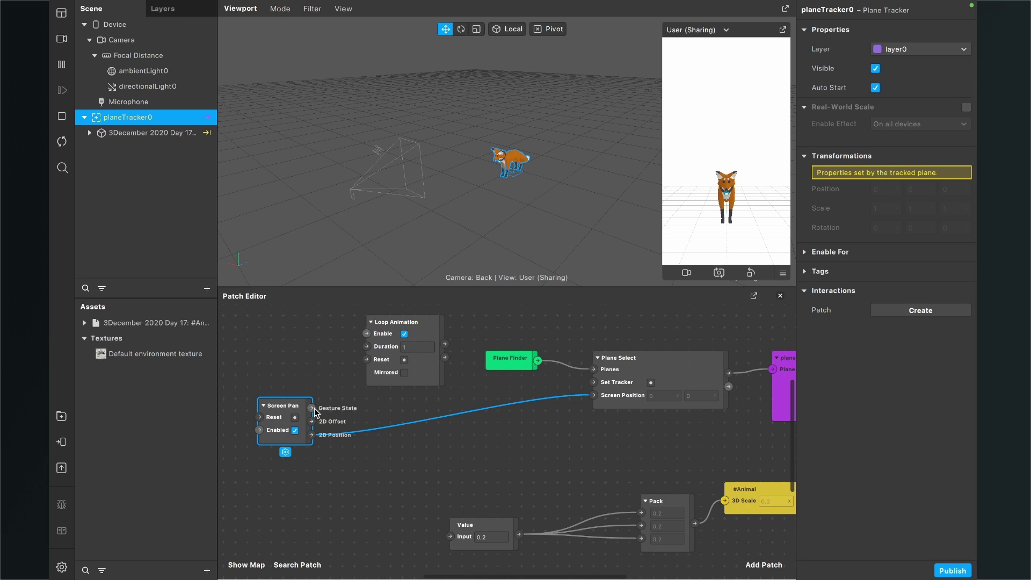
pyautogui.moveTo(312, 409); pyautogui.dragTo(341, 383)
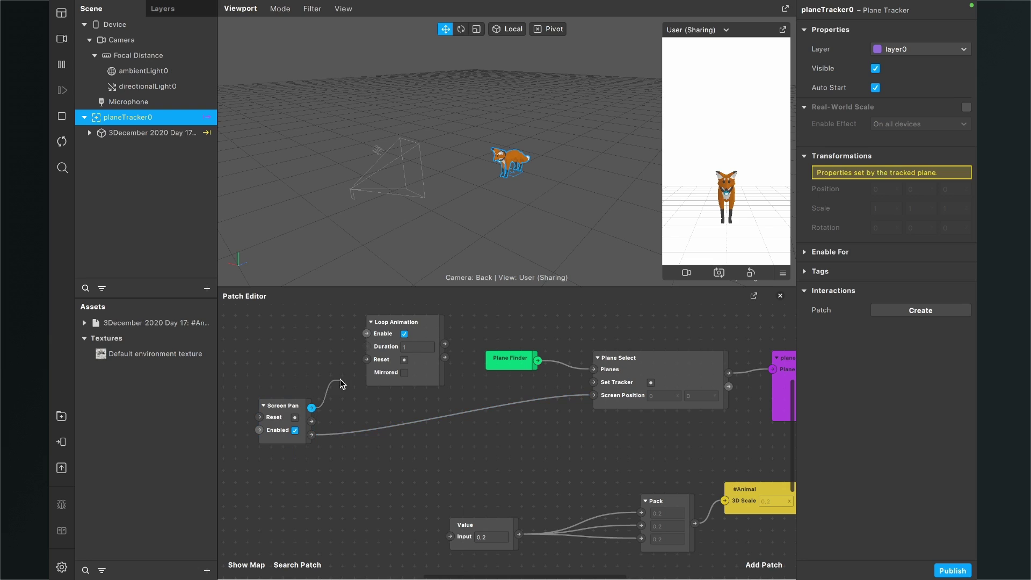
pyautogui.moveTo(363, 330); pyautogui.dragTo(367, 333)
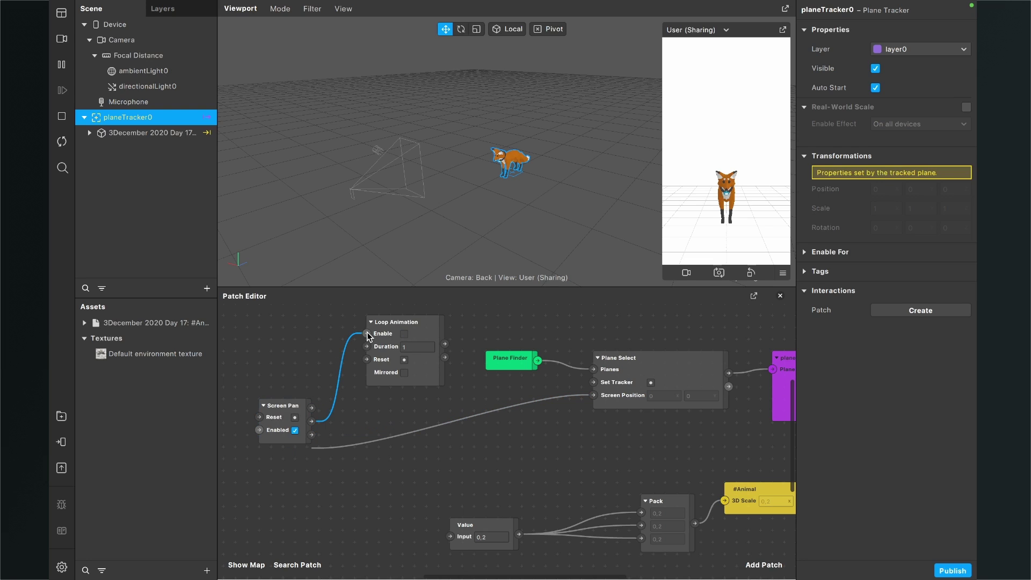
# Set the Loop Animation duration to 0,01 and connect its Looped output to Plane Select's Set Tracker input.
pyautogui.click(413, 348)
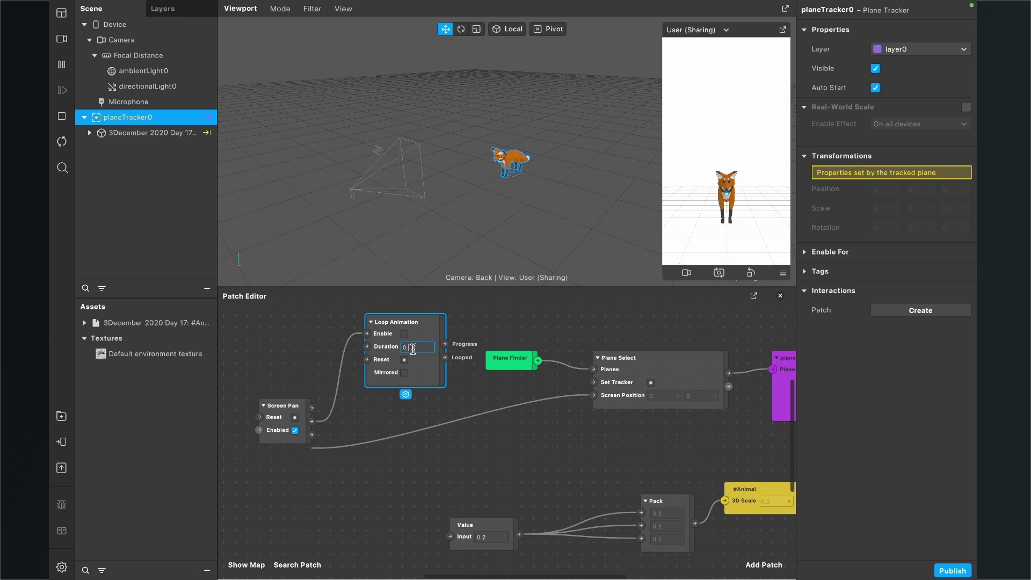
pyautogui.write('0,01')
pyautogui.press('Return')
pyautogui.moveTo(445, 358); pyautogui.dragTo(594, 383)
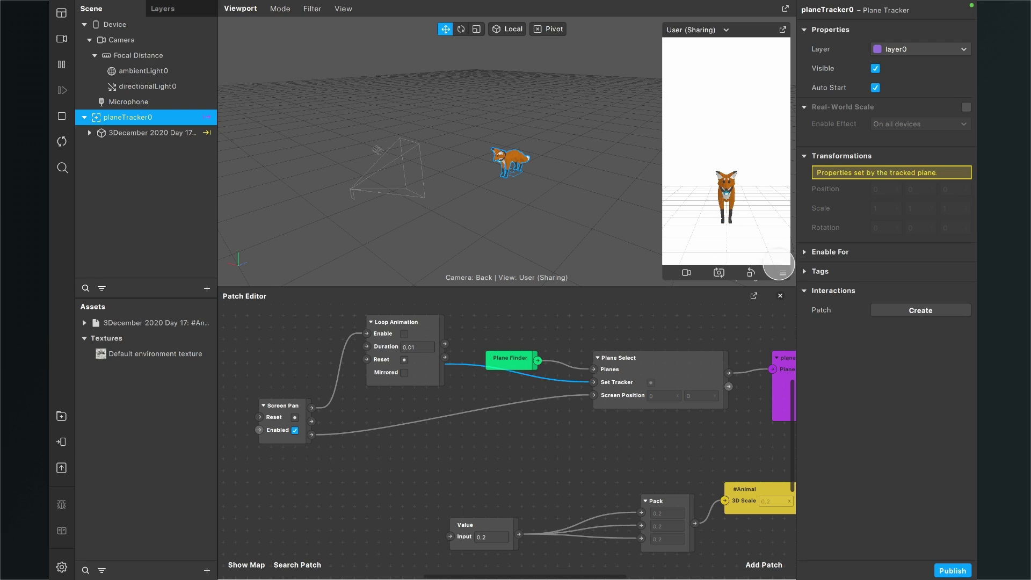
# Choose Simulate Touch for the device preview.
pyautogui.click(782, 272)
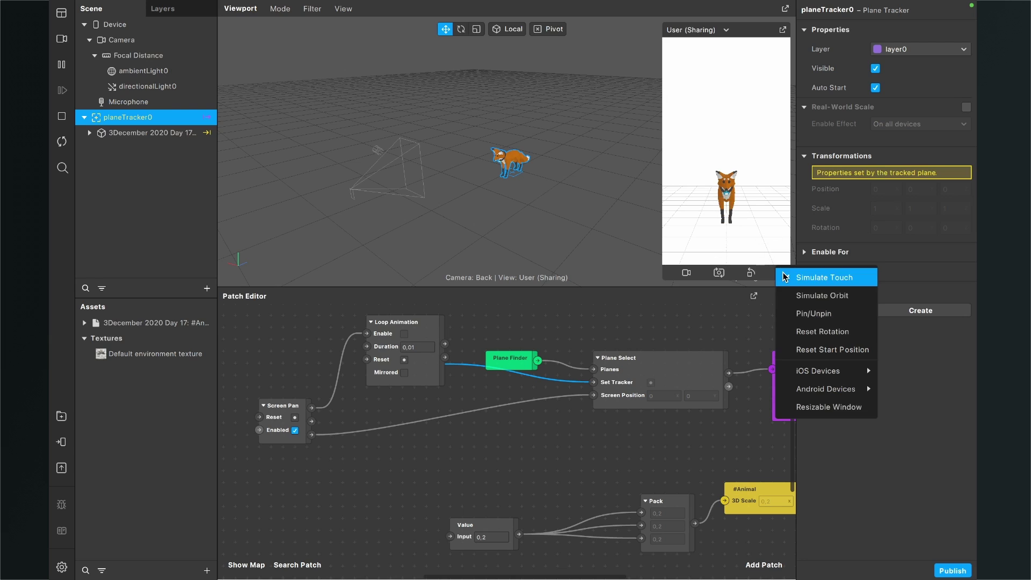
pyautogui.click(820, 283)
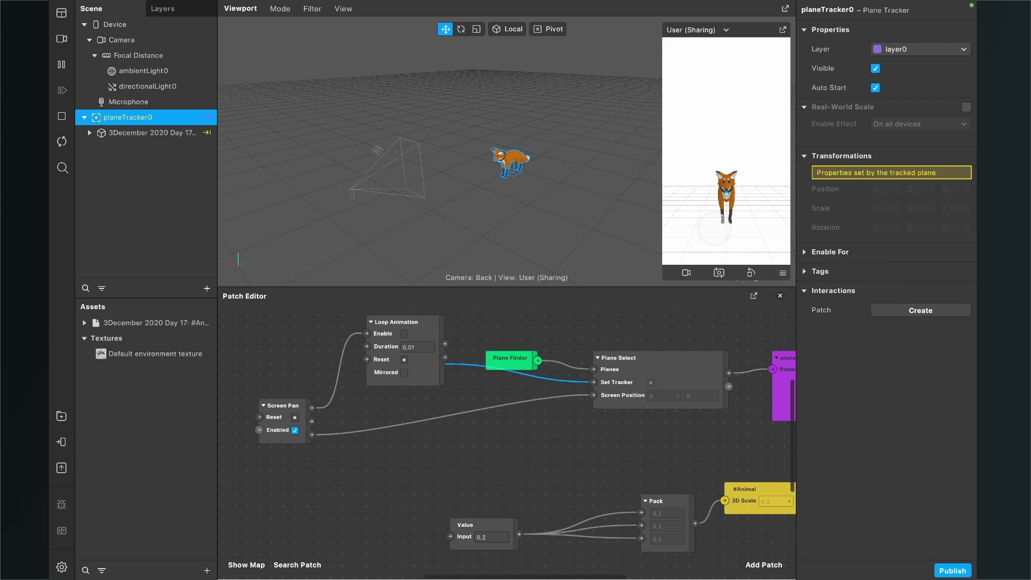
# Test moving the fox across the plane with a simulated finger pan in the device preview.
pyautogui.moveTo(714, 229)
pyautogui.mouseDown()
pyautogui.moveTo(752, 223)
pyautogui.moveTo(683, 235)
pyautogui.moveTo(736, 194)
pyautogui.moveTo(714, 193)
pyautogui.moveTo(684, 215)
pyautogui.moveTo(694, 231)
pyautogui.moveTo(745, 241)
pyautogui.moveTo(773, 231)
pyautogui.moveTo(743, 194)
pyautogui.moveTo(697, 226)
pyautogui.moveTo(700, 237)
pyautogui.moveTo(768, 198)
pyautogui.moveTo(738, 182)
pyautogui.moveTo(683, 203)
pyautogui.moveTo(758, 207)
pyautogui.moveTo(728, 203)
pyautogui.moveTo(734, 229)
pyautogui.mouseUp()
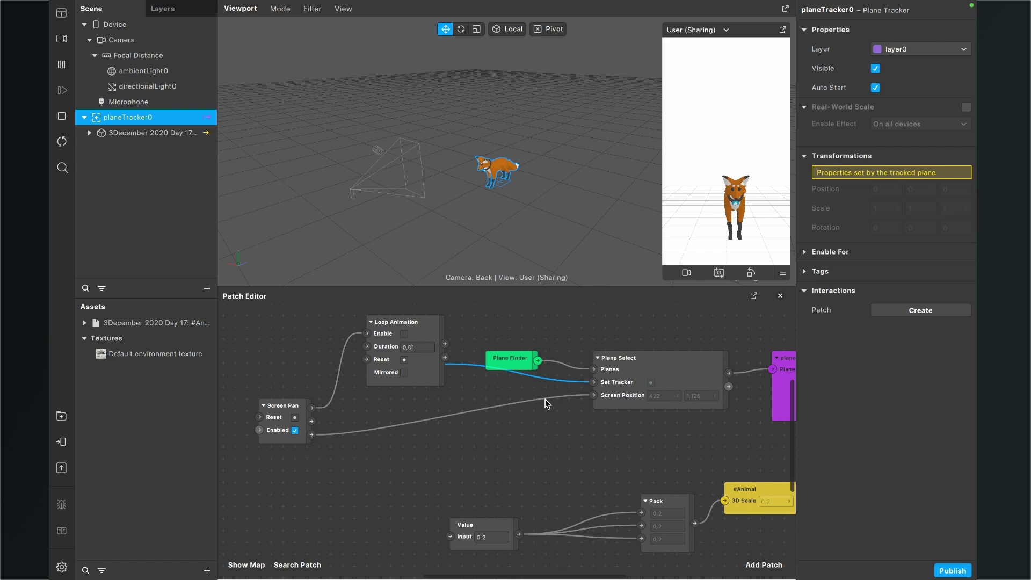
pyautogui.scroll(-5, 546, 398)
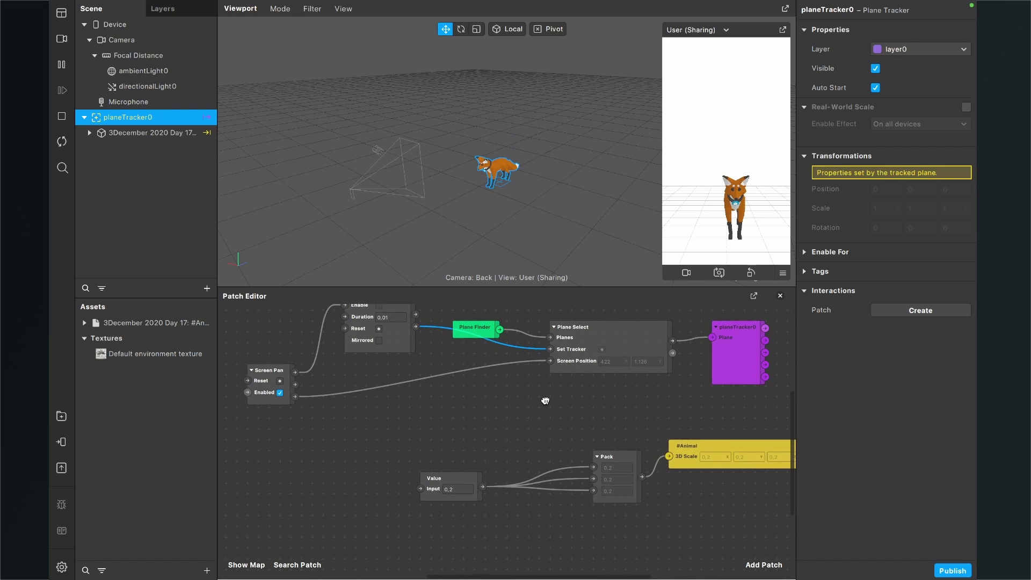
pyautogui.scroll(1, 546, 401)
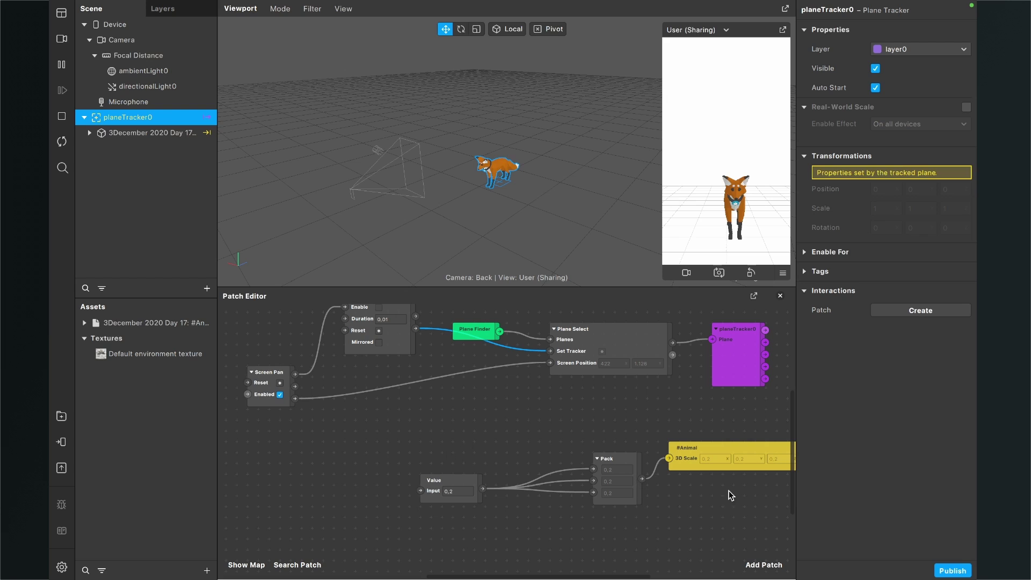
# Add a Screen Pinch patch and place it below the Screen Pan patch, well before the Value patch.
pyautogui.click(752, 564)
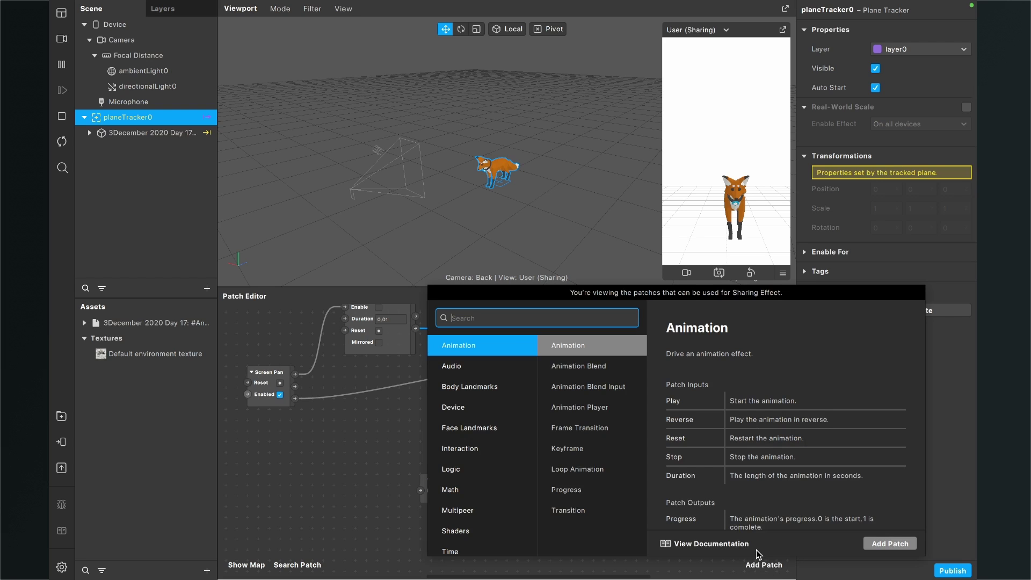
pyautogui.write('scre')
pyautogui.press('Down')
pyautogui.press('Down')
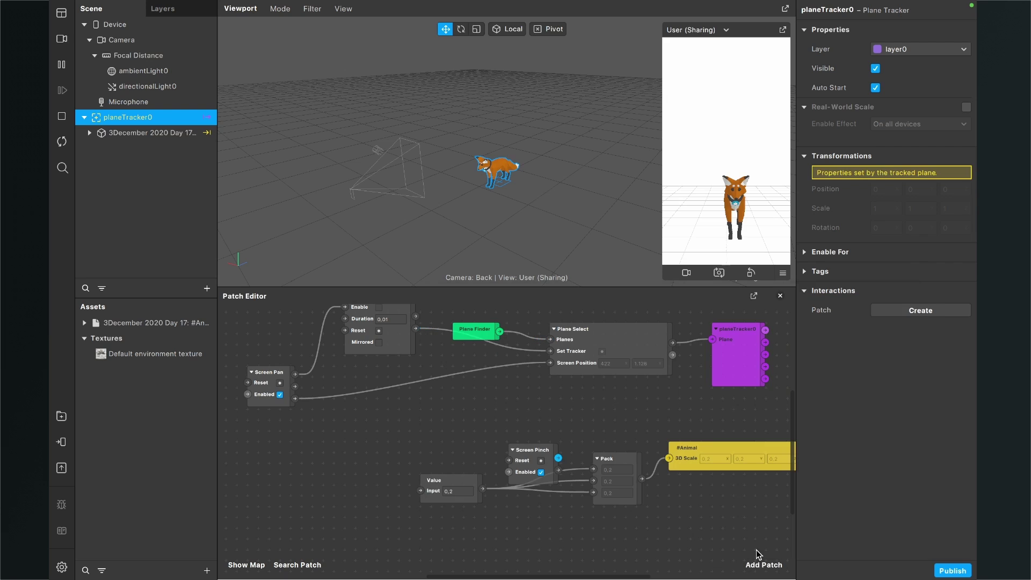
pyautogui.press('Return')
pyautogui.click(527, 468)
pyautogui.moveTo(527, 469); pyautogui.dragTo(299, 465)
pyautogui.hscroll(-3, 369, 438)
pyautogui.moveTo(357, 441); pyautogui.dragTo(315, 463)
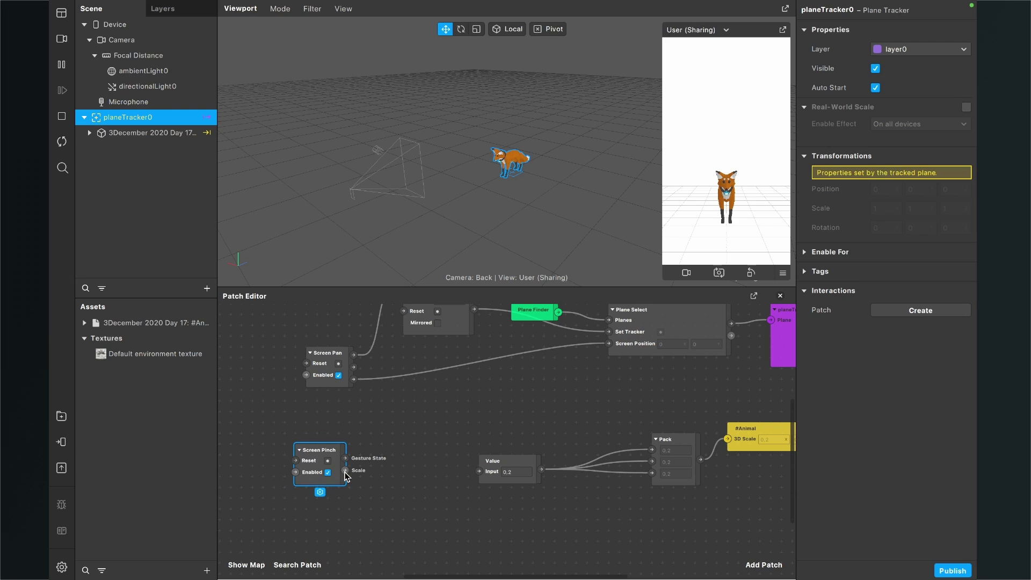
# Connect Screen Pinch's Scale output to the Value patch's input and move Screen Pinch further away from it.
pyautogui.moveTo(345, 471); pyautogui.dragTo(478, 471)
pyautogui.hscroll(-5, 432, 494)
pyautogui.scroll(-3, 432, 494)
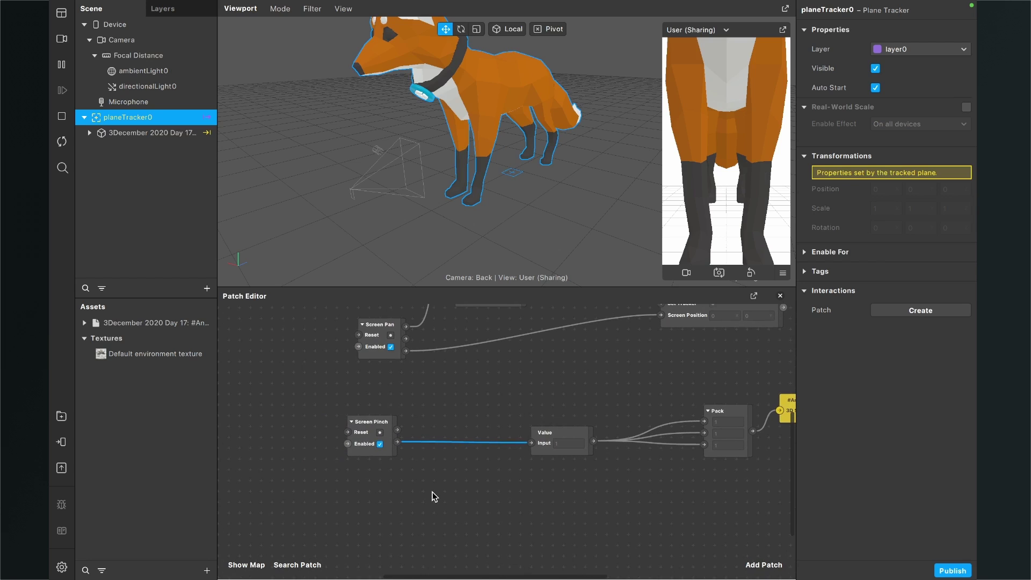
pyautogui.moveTo(375, 425); pyautogui.dragTo(308, 424)
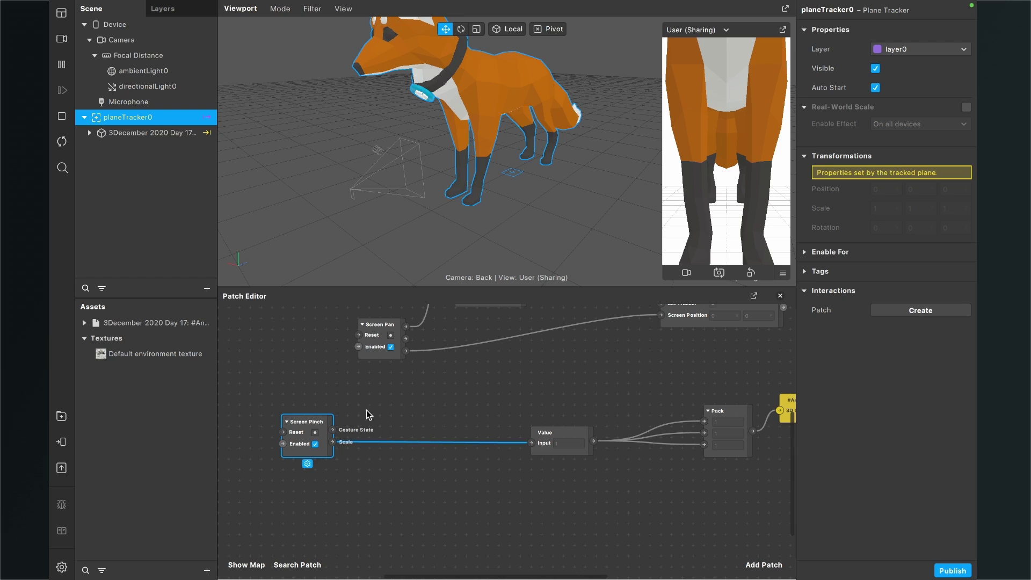
# Add a Subtract patch and place it between the Screen Pinch and Value patches.
pyautogui.click(754, 567)
pyautogui.write('sub')
pyautogui.press('Return')
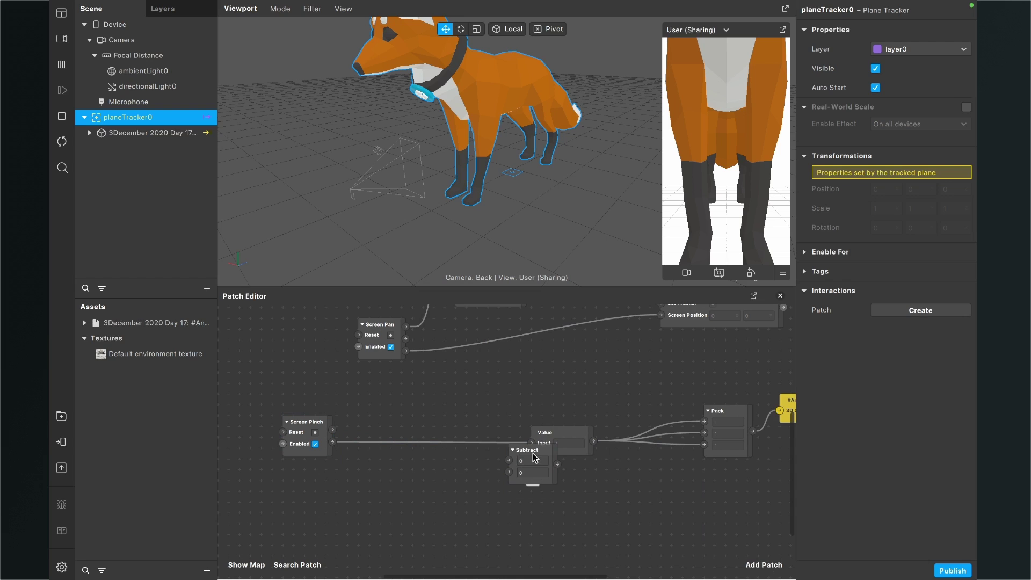
pyautogui.moveTo(531, 457); pyautogui.dragTo(434, 457)
pyautogui.scroll(2, 384, 450)
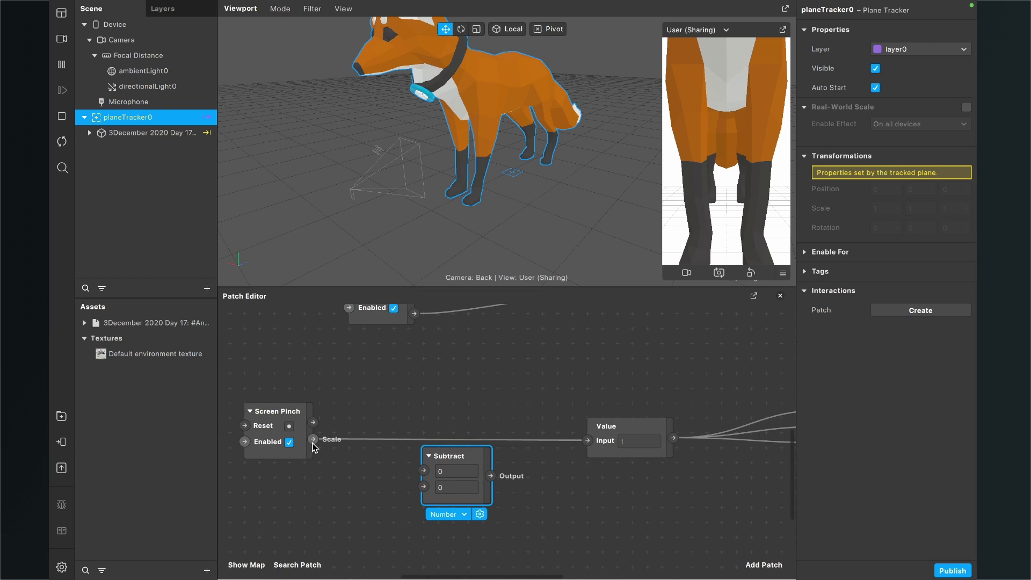
# Route Screen Pinch's Scale through Subtract's first input into Value, and set the amount subtracted to 0,8.
pyautogui.moveTo(314, 440); pyautogui.dragTo(425, 471)
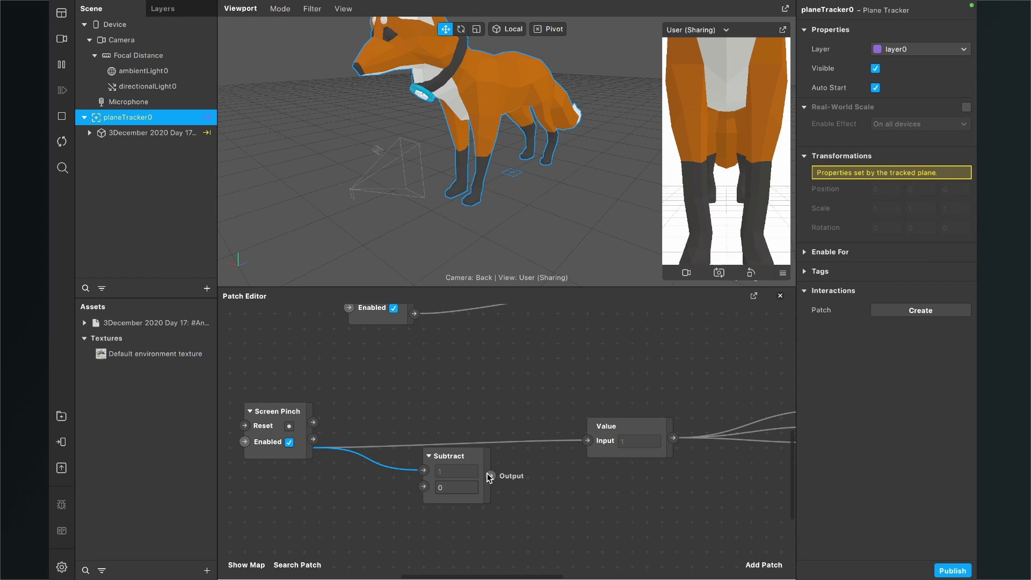
pyautogui.moveTo(490, 476); pyautogui.dragTo(589, 442)
pyautogui.moveTo(463, 458); pyautogui.dragTo(463, 398)
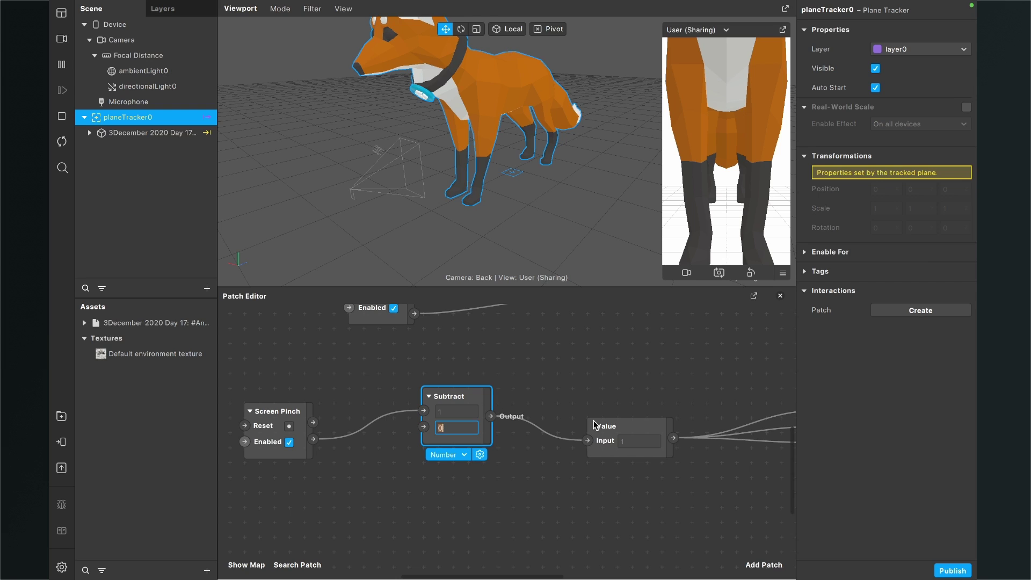
pyautogui.write(',8')
pyautogui.press('Return')
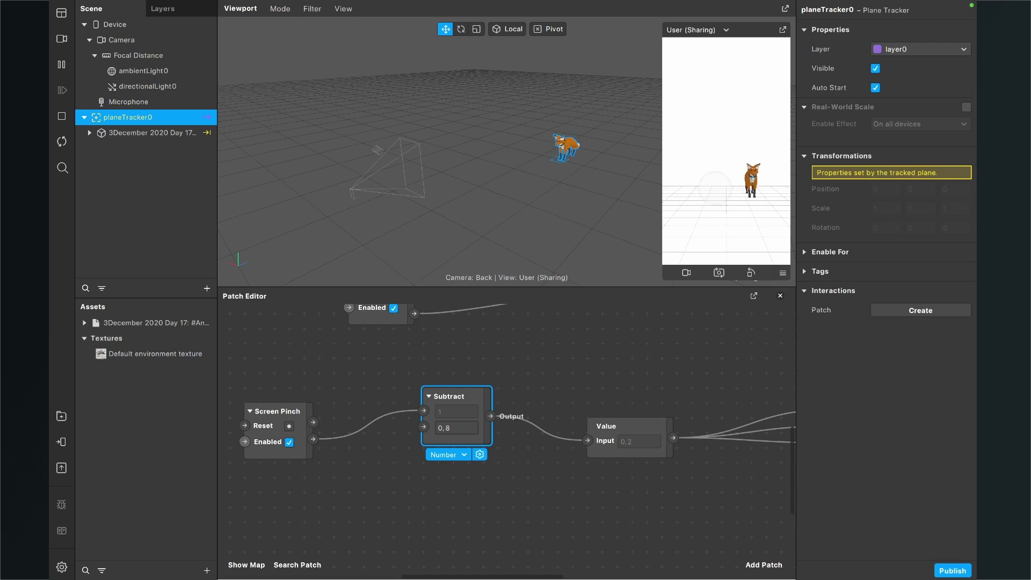
# Resend the updated sharing effect to Instagram for testing on the device.
pyautogui.click(62, 441)
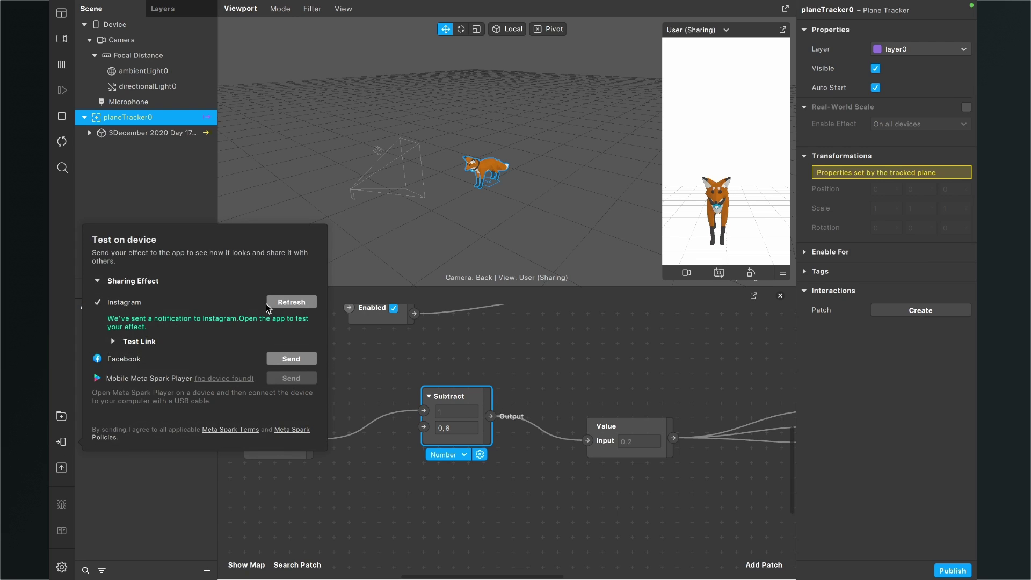
pyautogui.click(285, 300)
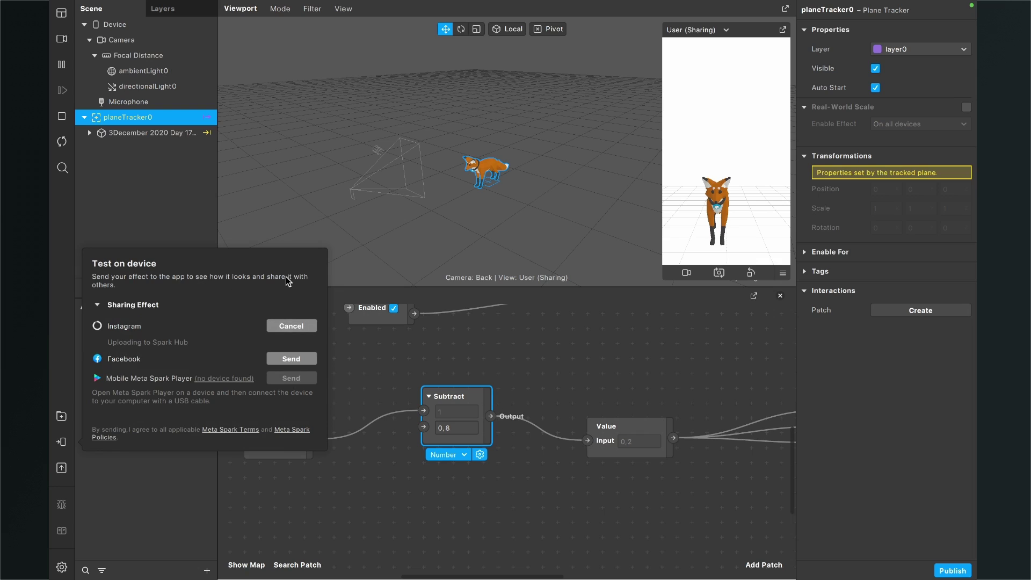
pyautogui.click(548, 337)
# Look over the patch graph up to the #Animal scale patch and test the fox's touch placement in the preview.
pyautogui.scroll(-3, 572, 337)
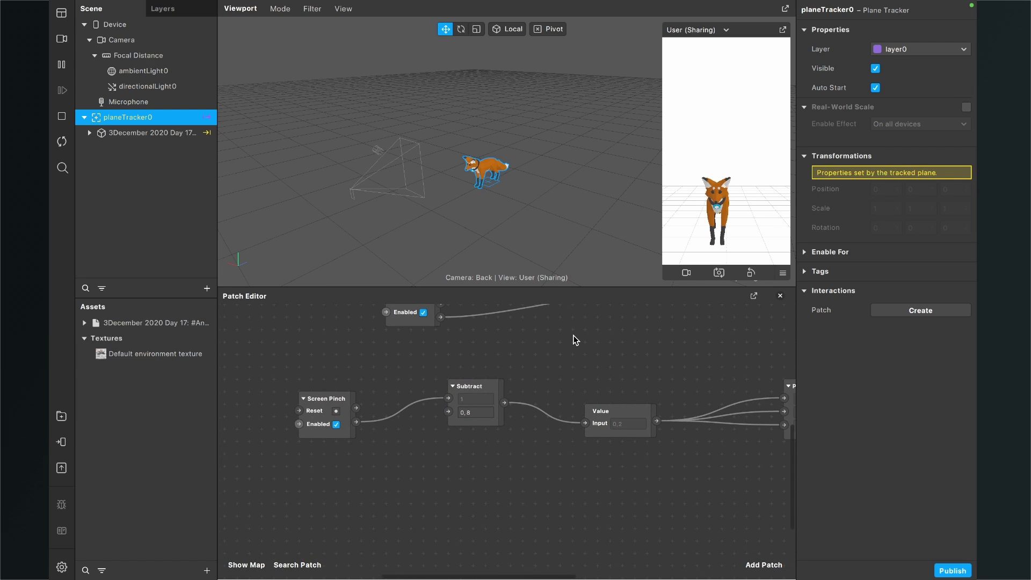
pyautogui.scroll(2, 574, 338)
pyautogui.hscroll(5, 574, 337)
pyautogui.scroll(3, 574, 337)
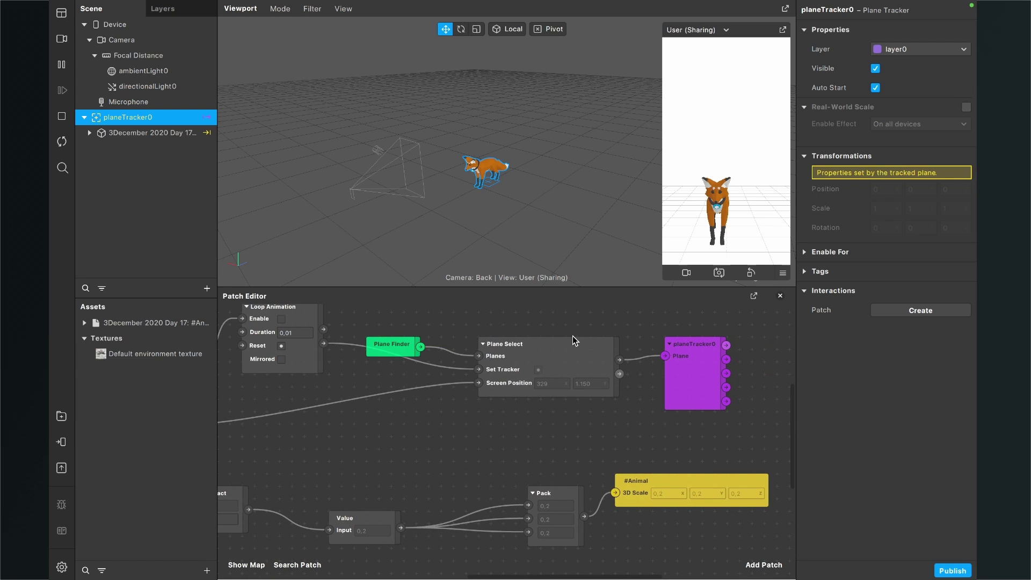
pyautogui.hscroll(1, 492, 392)
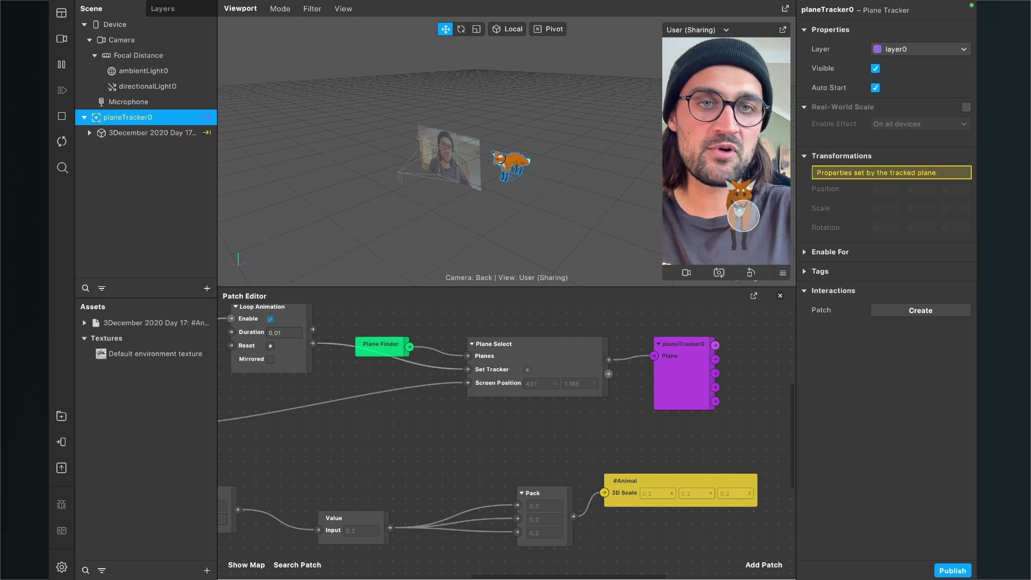
pyautogui.click(719, 228)
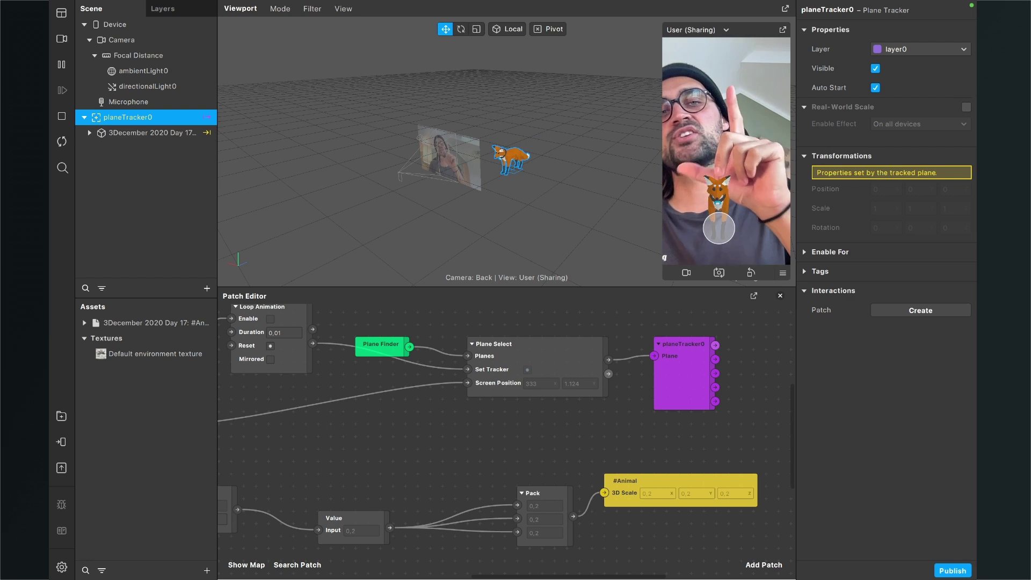